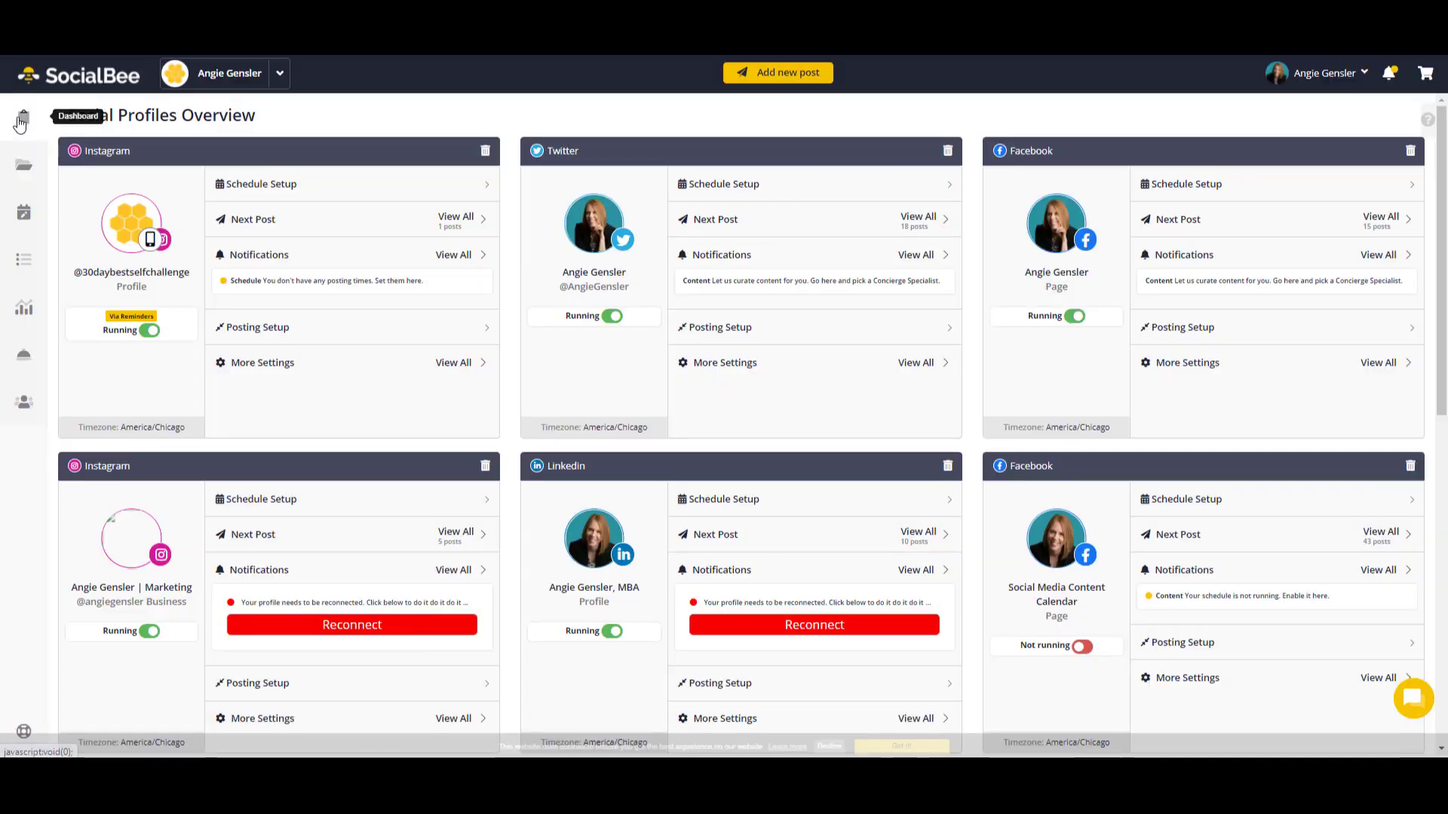
- Review the connected social profiles and the available options for connecting a new profile
{"action": "scroll", "coordinate": [935, 411], "scroll_direction": "down", "scroll_amount": 9}
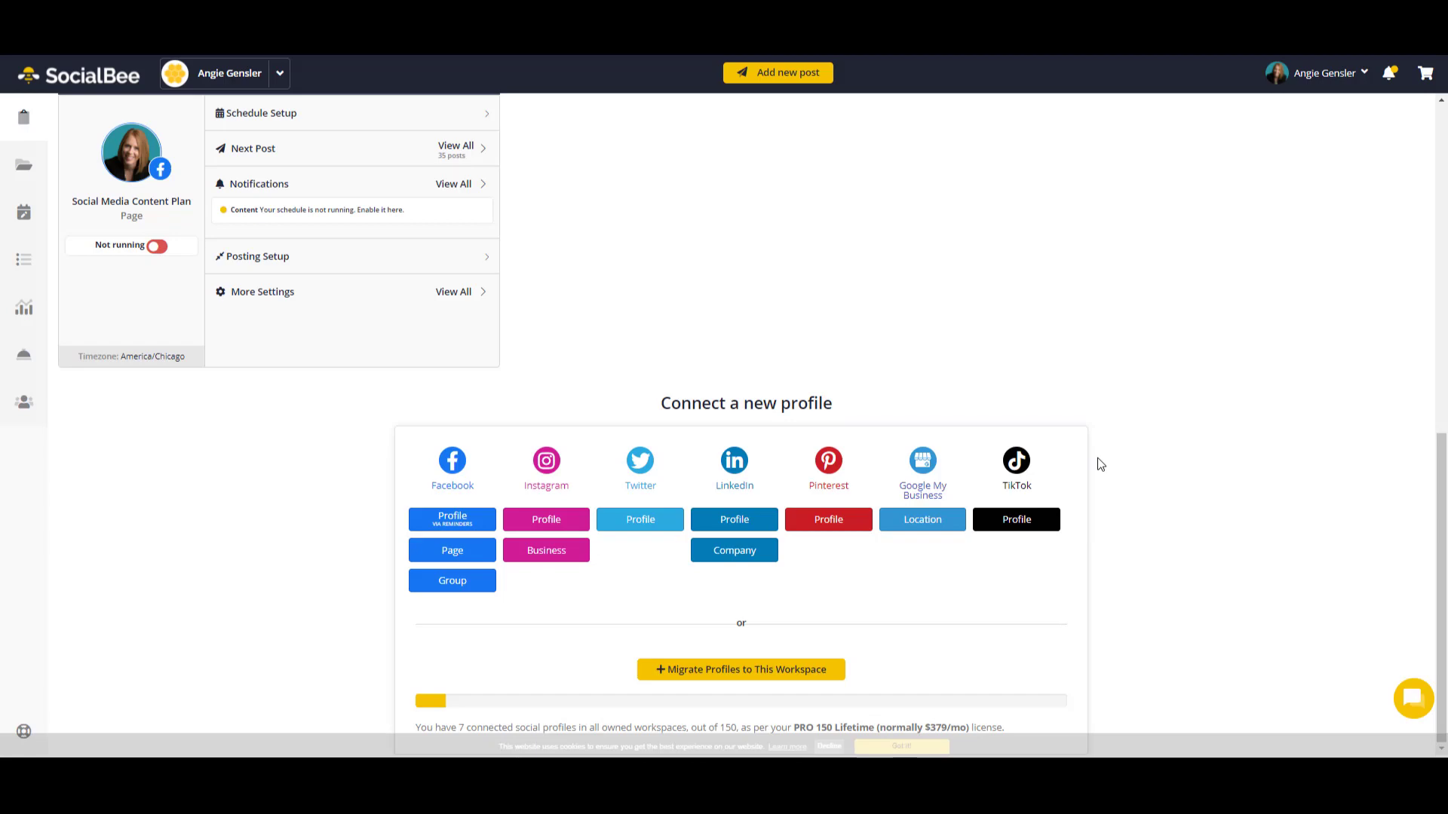
{"action": "scroll", "coordinate": [662, 396], "scroll_direction": "up", "scroll_amount": 10}
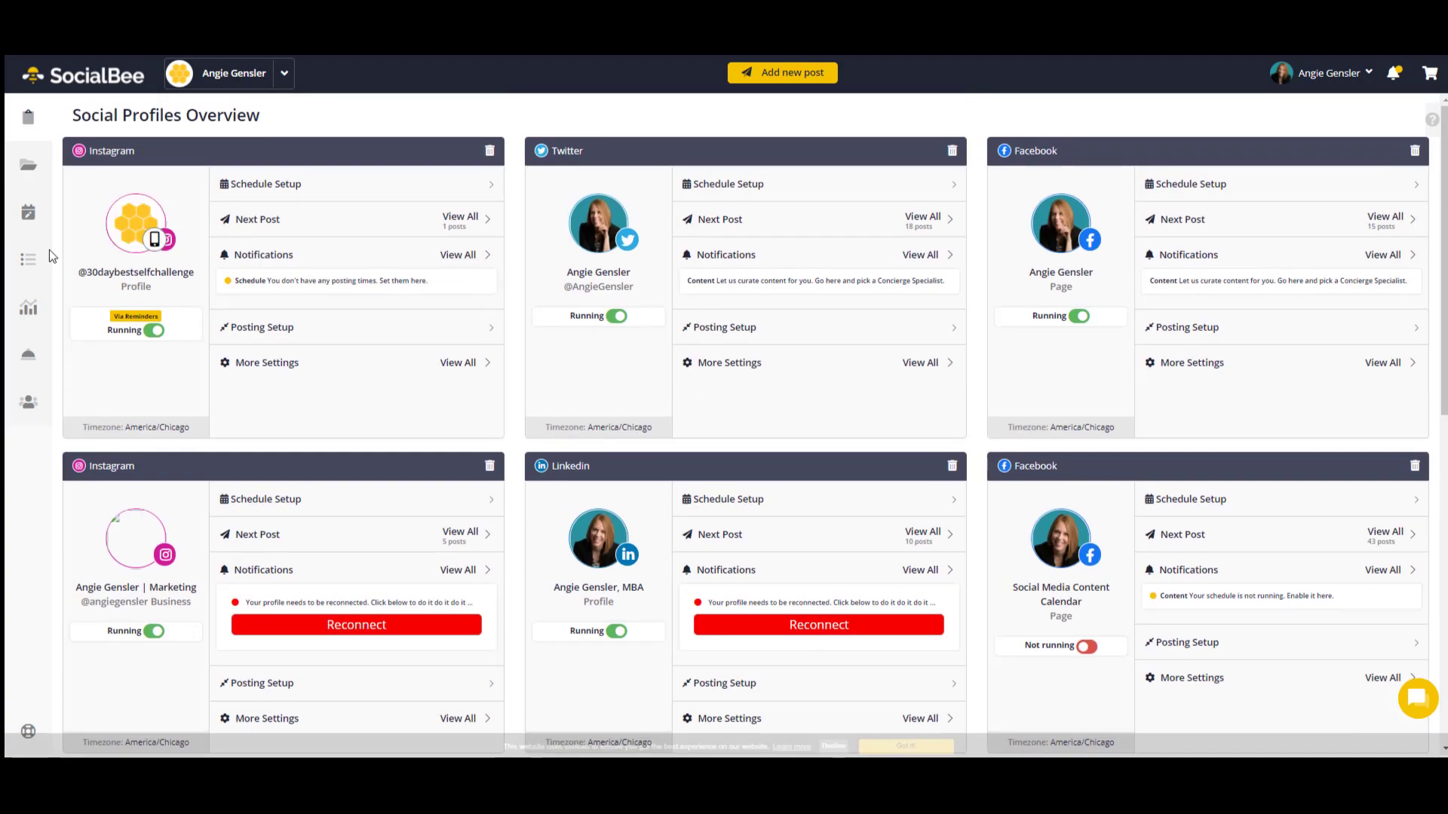
- Open the content categories, inspect the blank new-category form without creating one, and look over the existing categories
{"action": "left_click", "coordinate": [30, 174]}
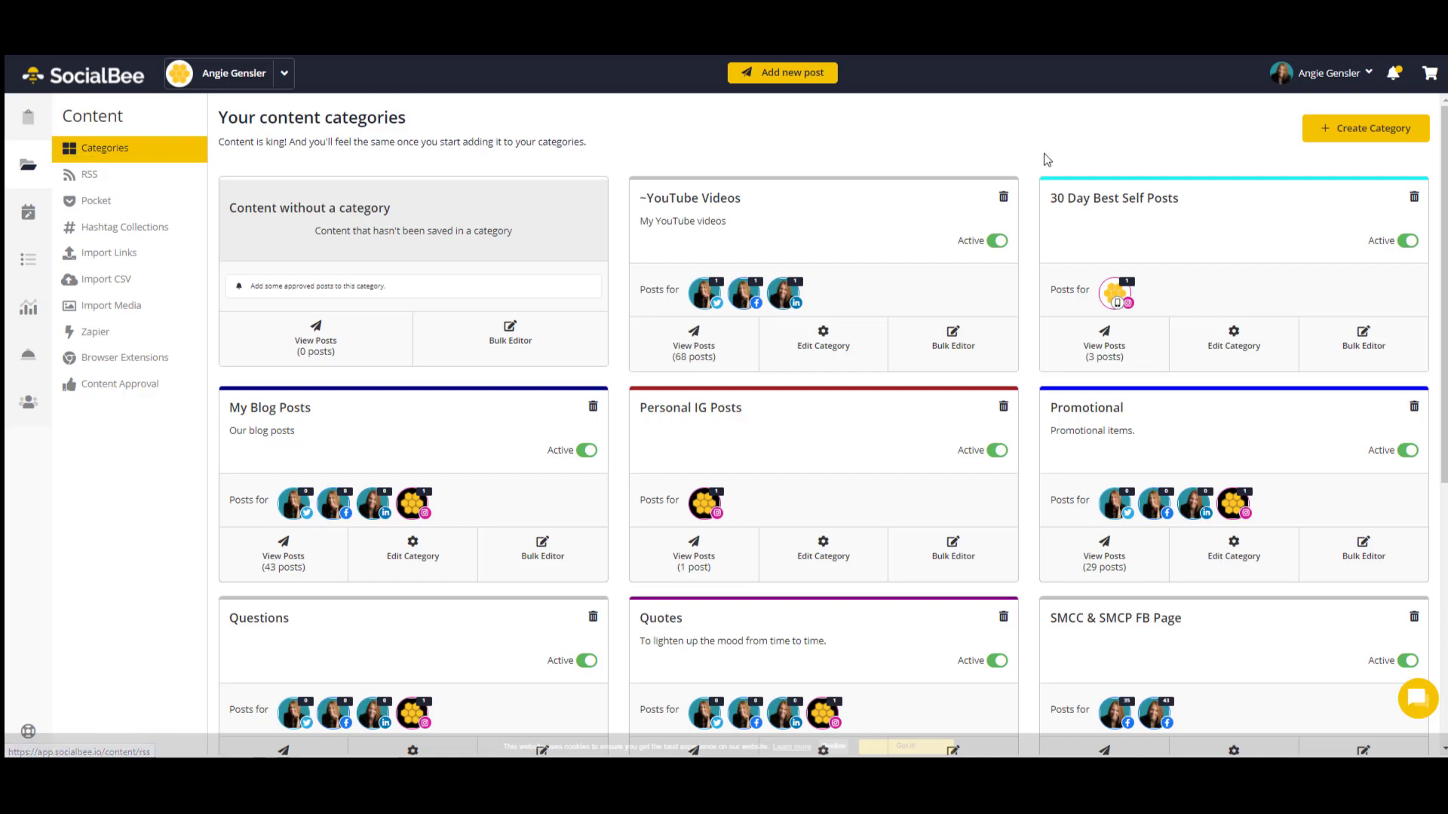
{"action": "left_click", "coordinate": [1374, 138]}
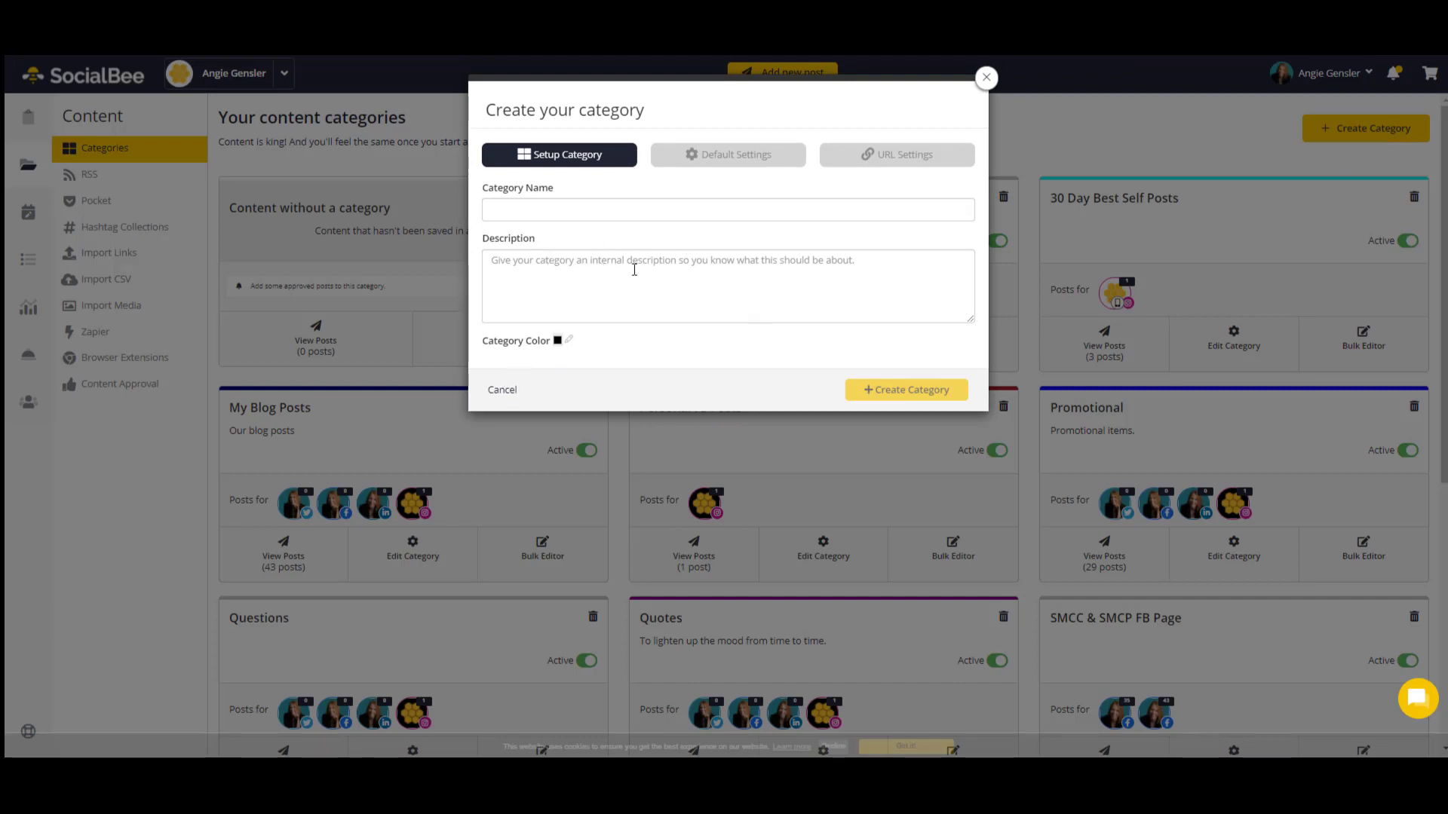
{"action": "left_click", "coordinate": [987, 78]}
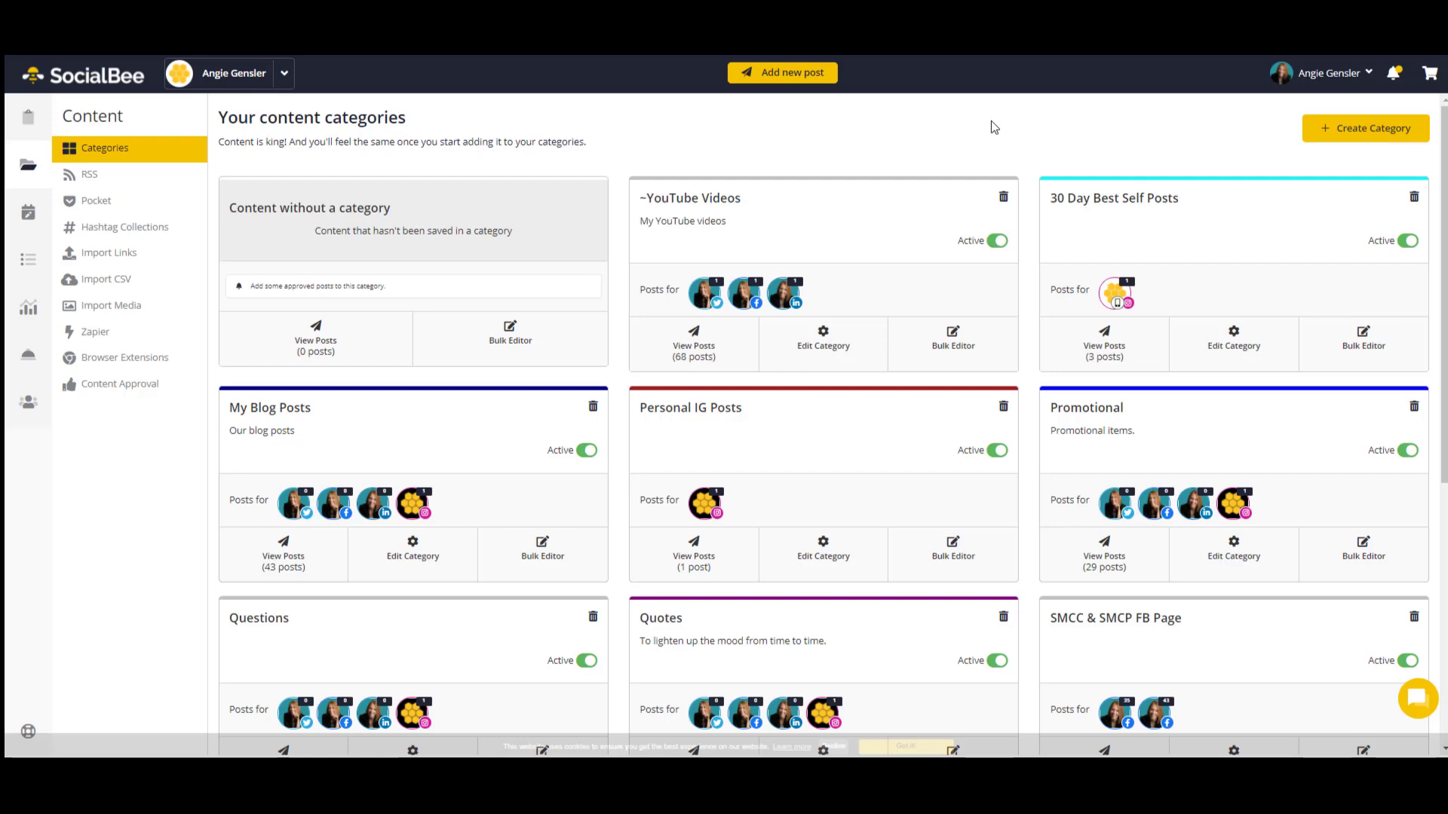
{"action": "scroll", "coordinate": [954, 270], "scroll_direction": "down", "scroll_amount": 3}
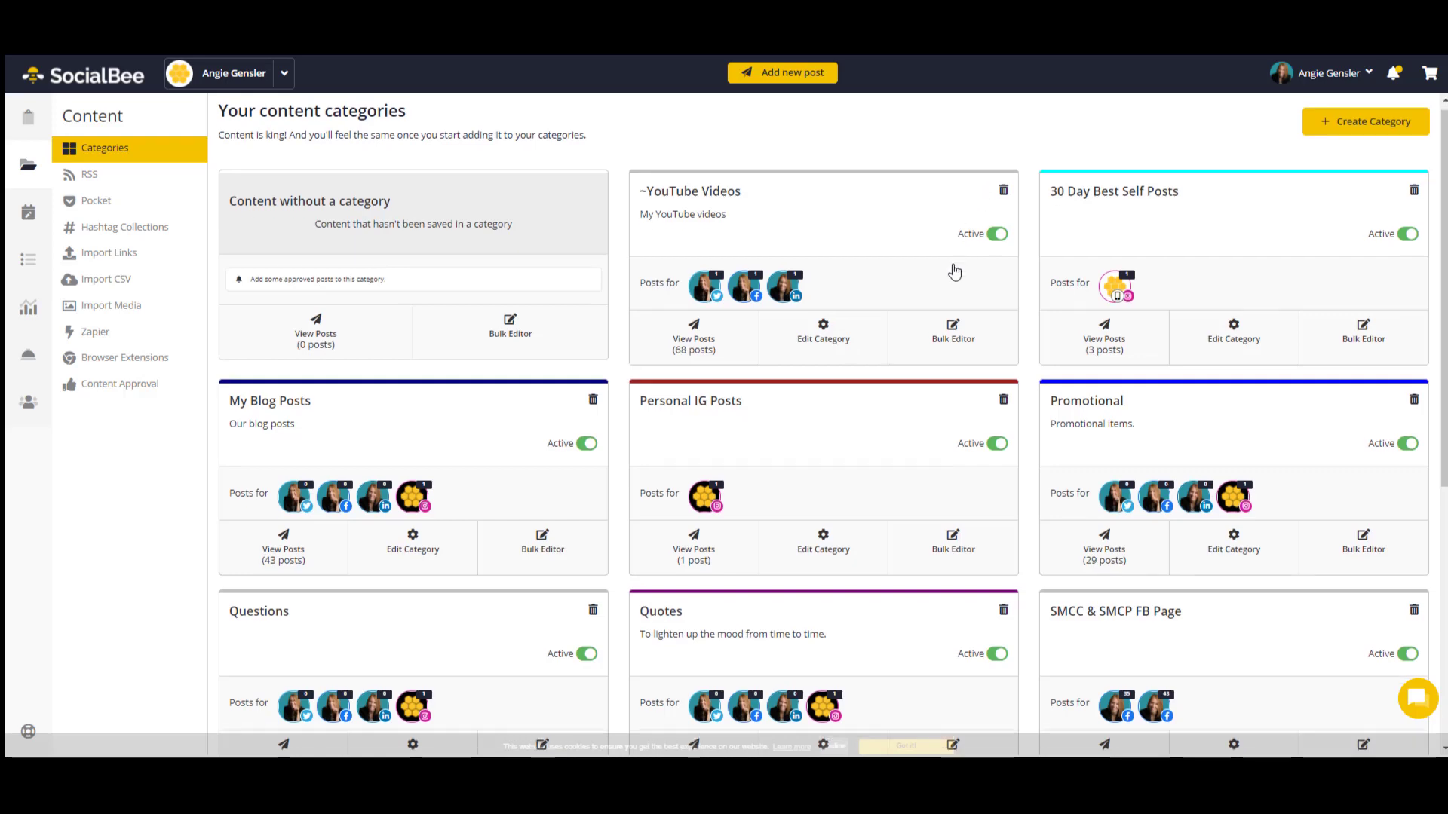
{"action": "scroll", "coordinate": [953, 270], "scroll_direction": "up", "scroll_amount": 3}
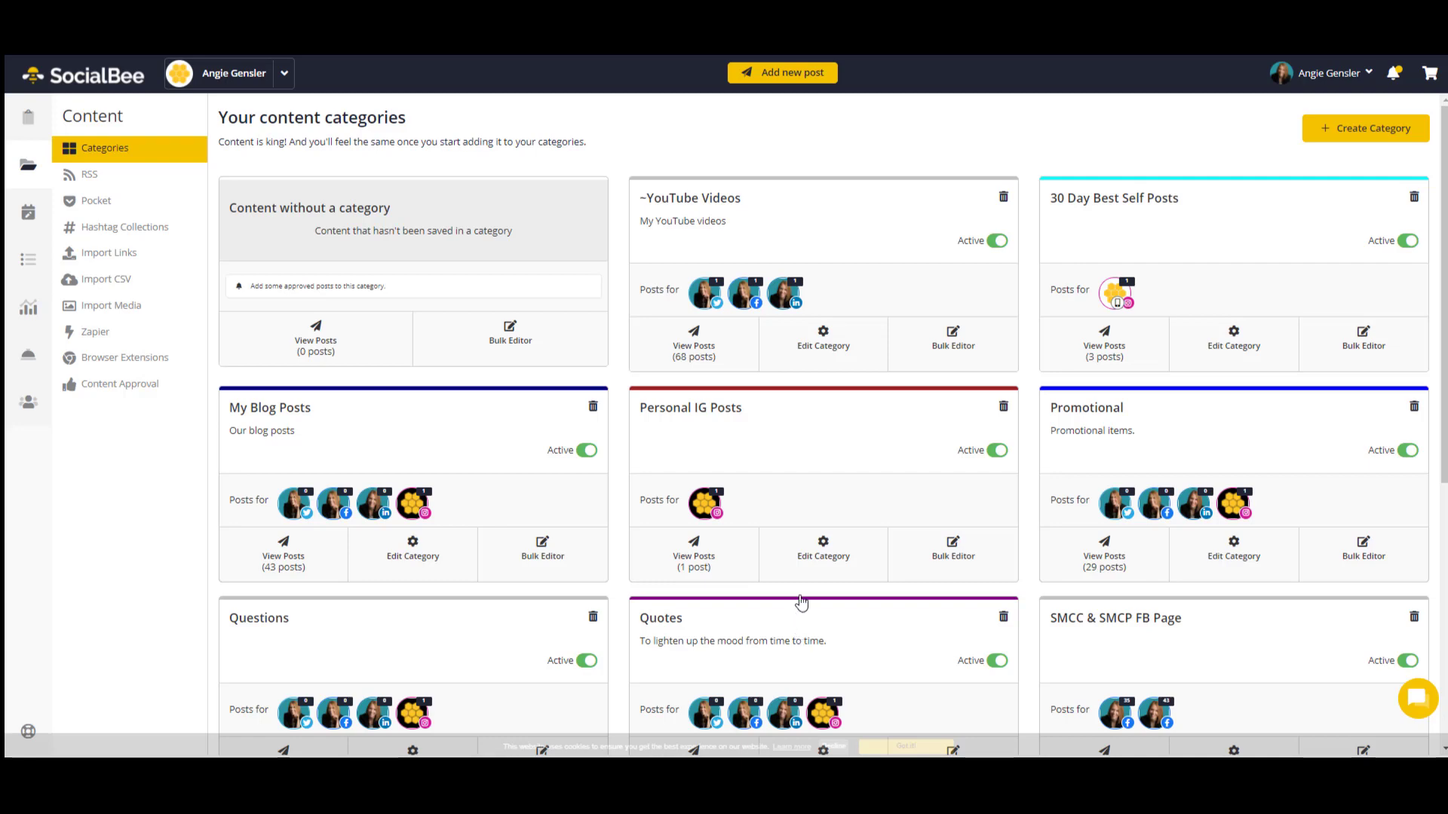
- Open the posting schedule, filter it to the first Facebook page profile, and examine its weekly time slots by category
{"action": "left_click", "coordinate": [28, 219]}
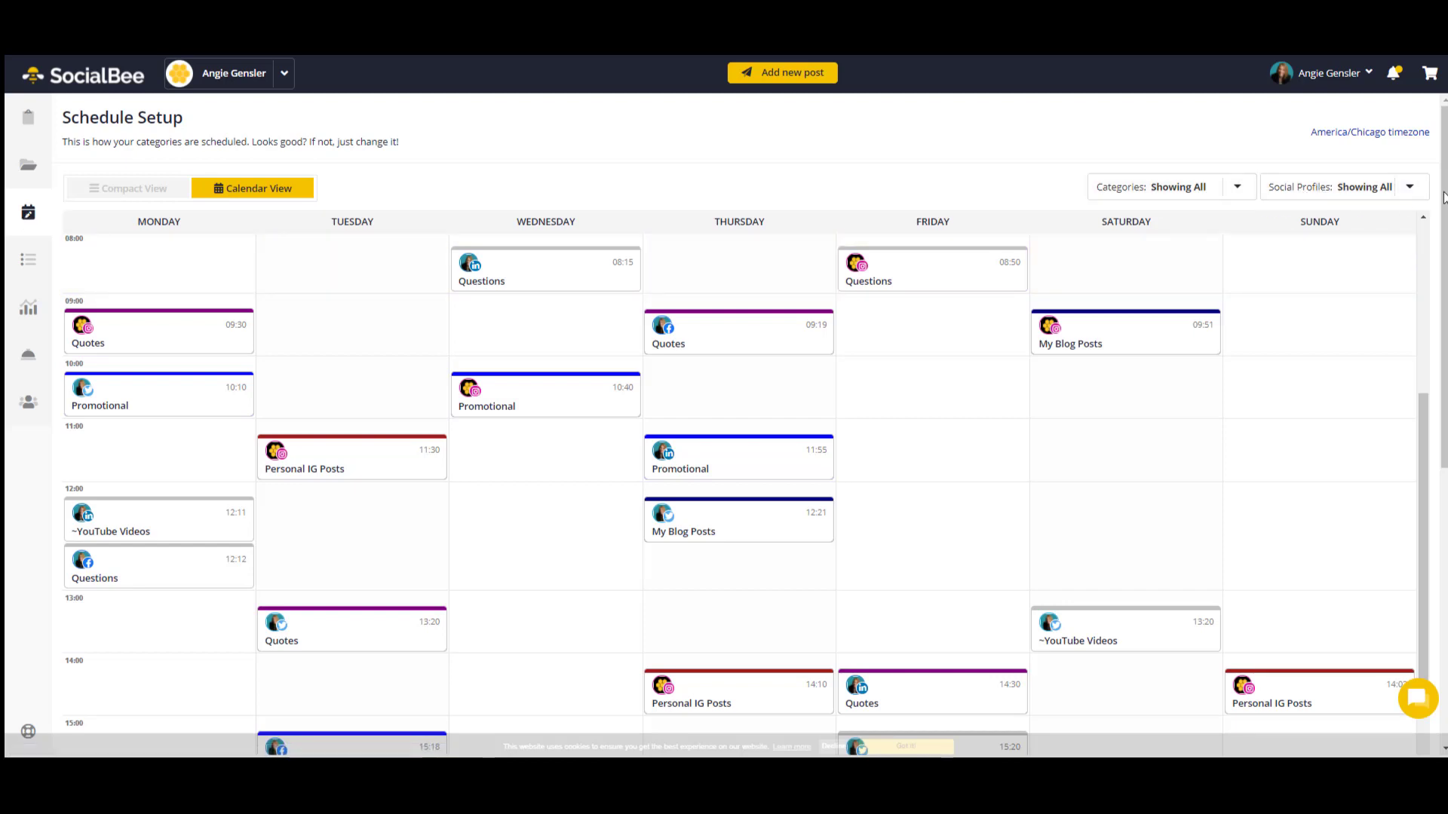
{"action": "left_click", "coordinate": [1409, 187]}
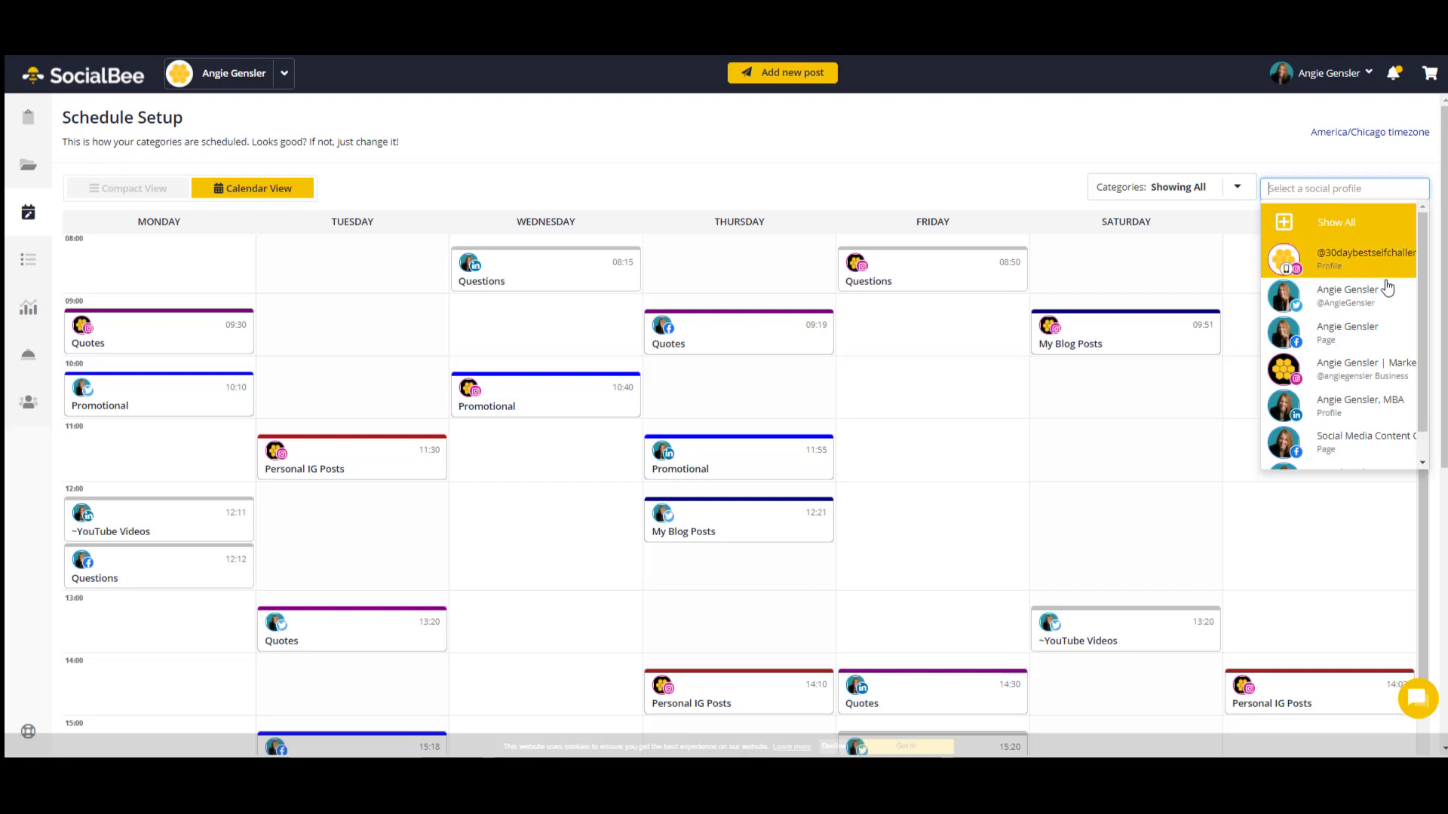
{"action": "left_click", "coordinate": [1342, 337]}
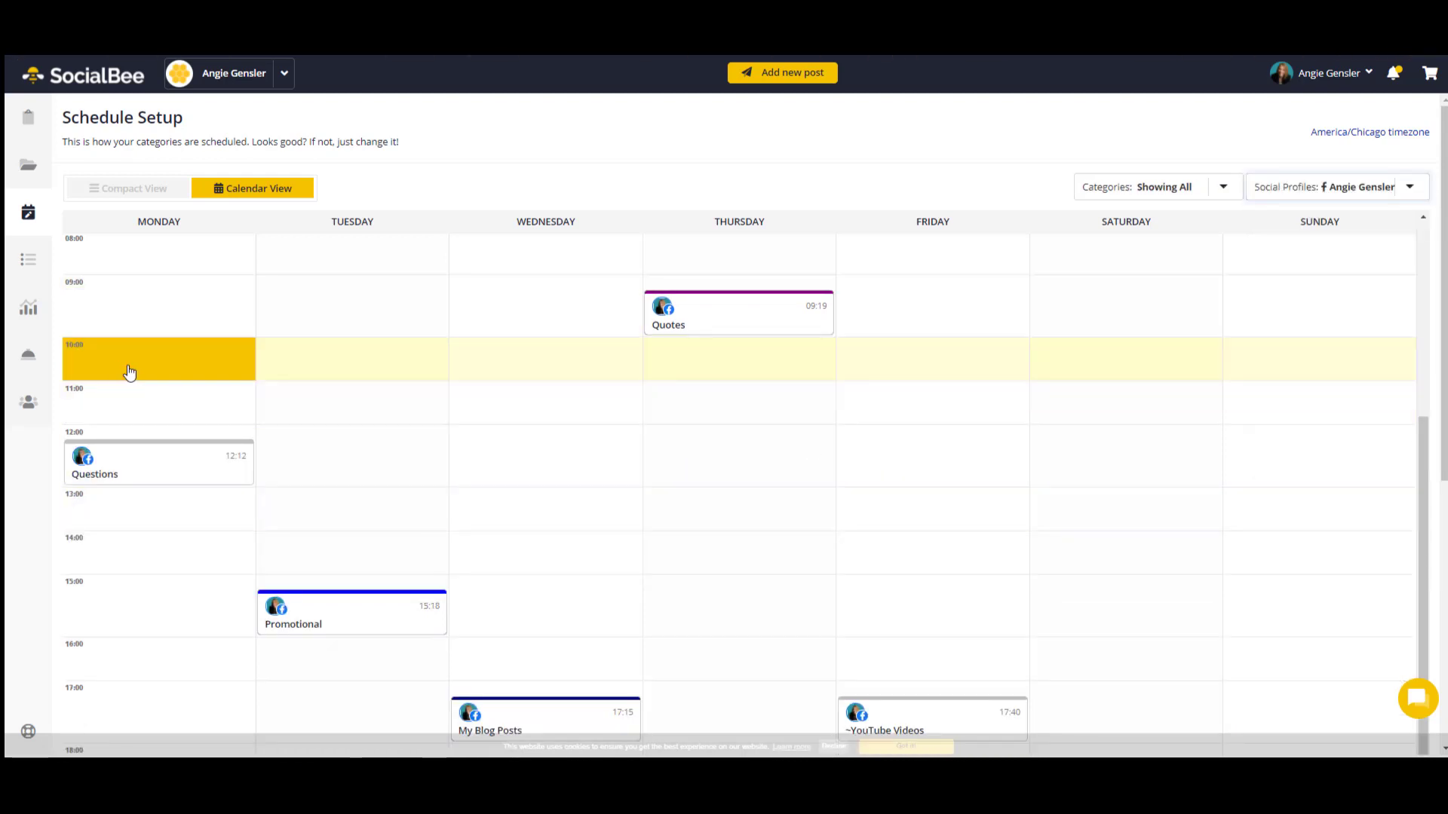
{"action": "scroll", "coordinate": [151, 362], "scroll_direction": "down", "scroll_amount": 2}
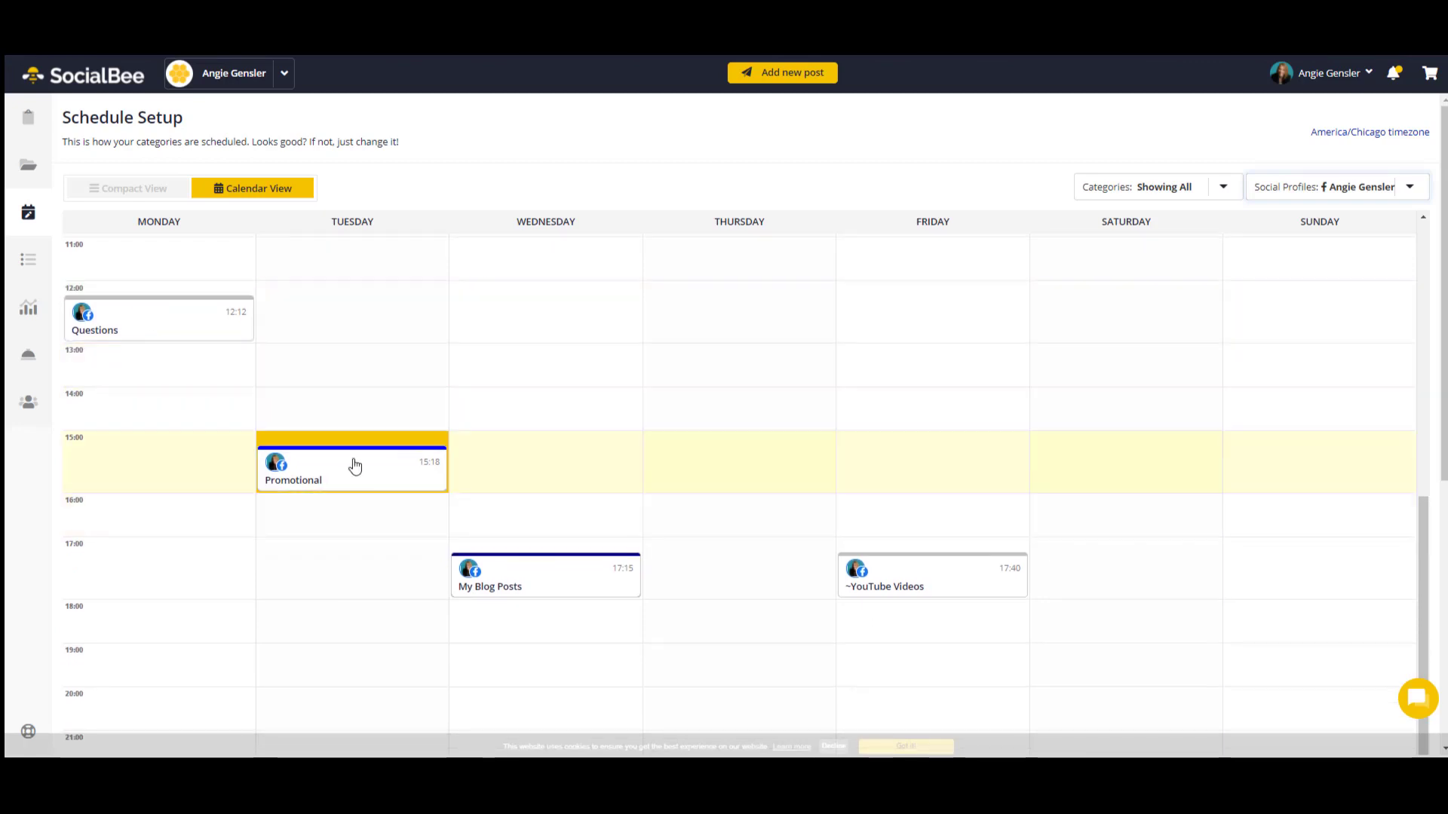
{"action": "scroll", "coordinate": [369, 471], "scroll_direction": "up", "scroll_amount": 2}
{"action": "scroll", "coordinate": [438, 456], "scroll_direction": "up", "scroll_amount": 2}
{"action": "scroll", "coordinate": [513, 528], "scroll_direction": "down", "scroll_amount": 4}
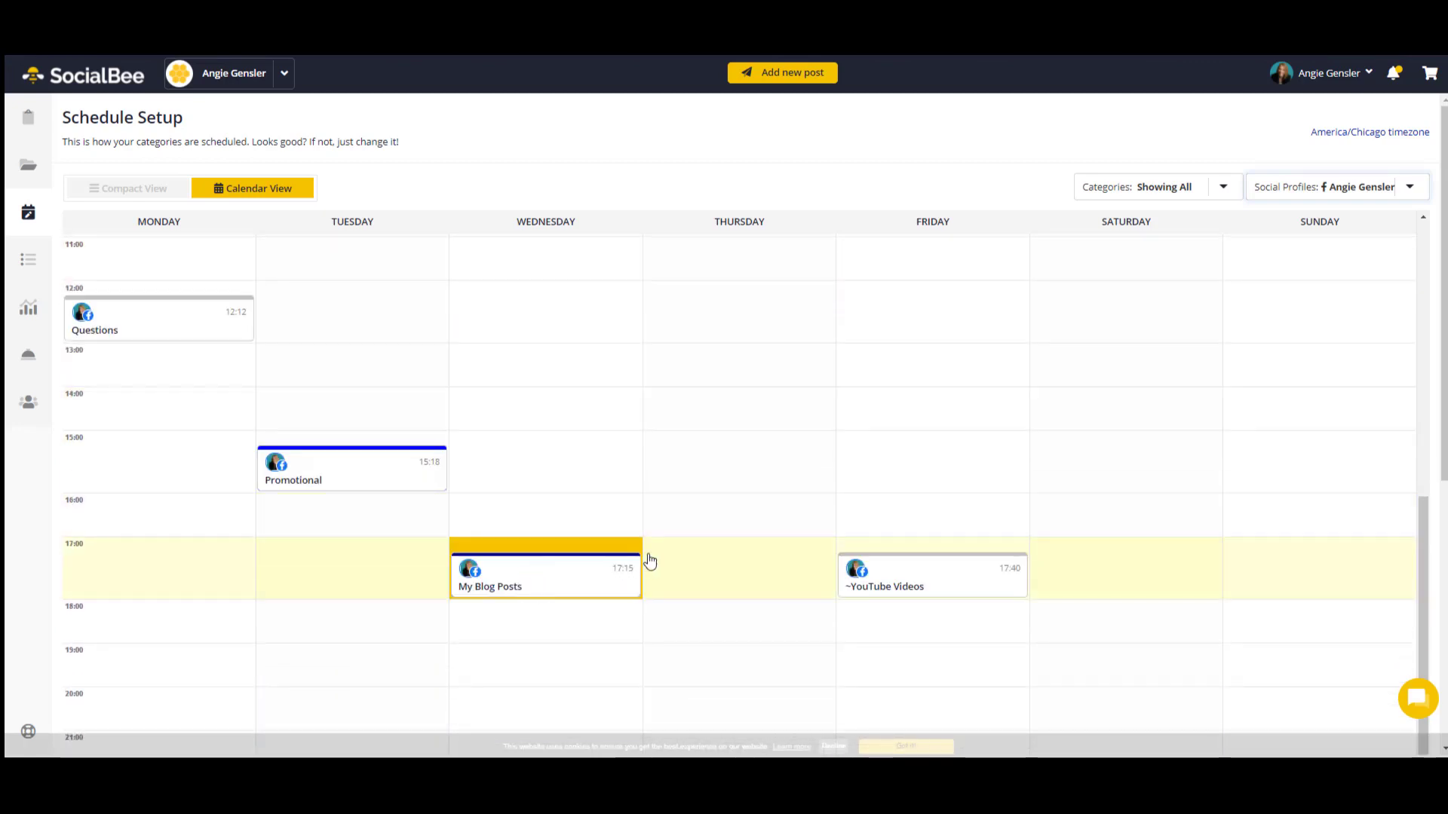
{"action": "scroll", "coordinate": [725, 548], "scroll_direction": "up", "scroll_amount": 3}
{"action": "scroll", "coordinate": [726, 549], "scroll_direction": "up", "scroll_amount": 1}
{"action": "scroll", "coordinate": [748, 425], "scroll_direction": "down", "scroll_amount": 4}
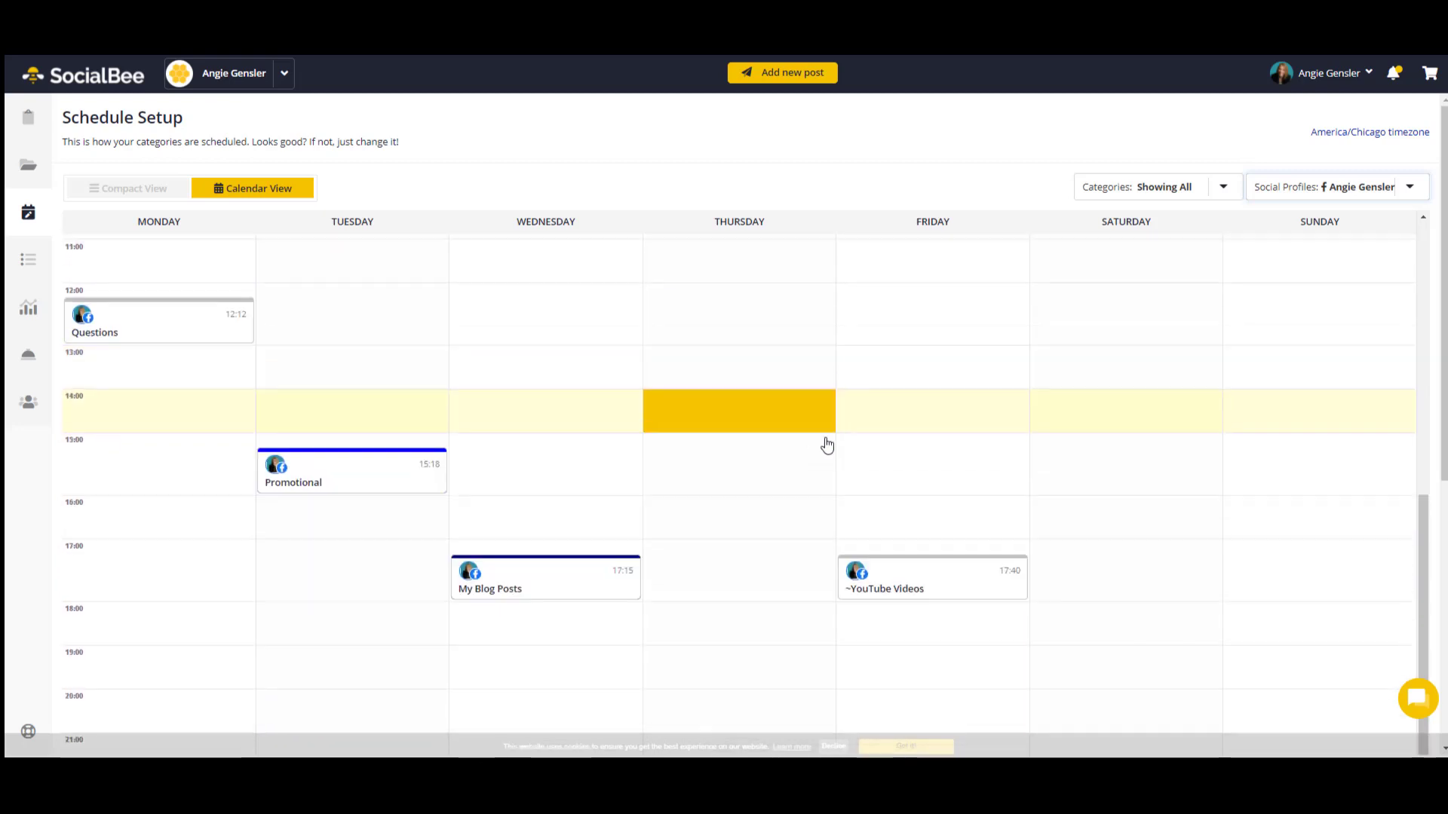
- Show all social profiles in the schedule and examine how the categories are spread over the week
{"action": "left_click", "coordinate": [1409, 188]}
{"action": "left_click", "coordinate": [1348, 227]}
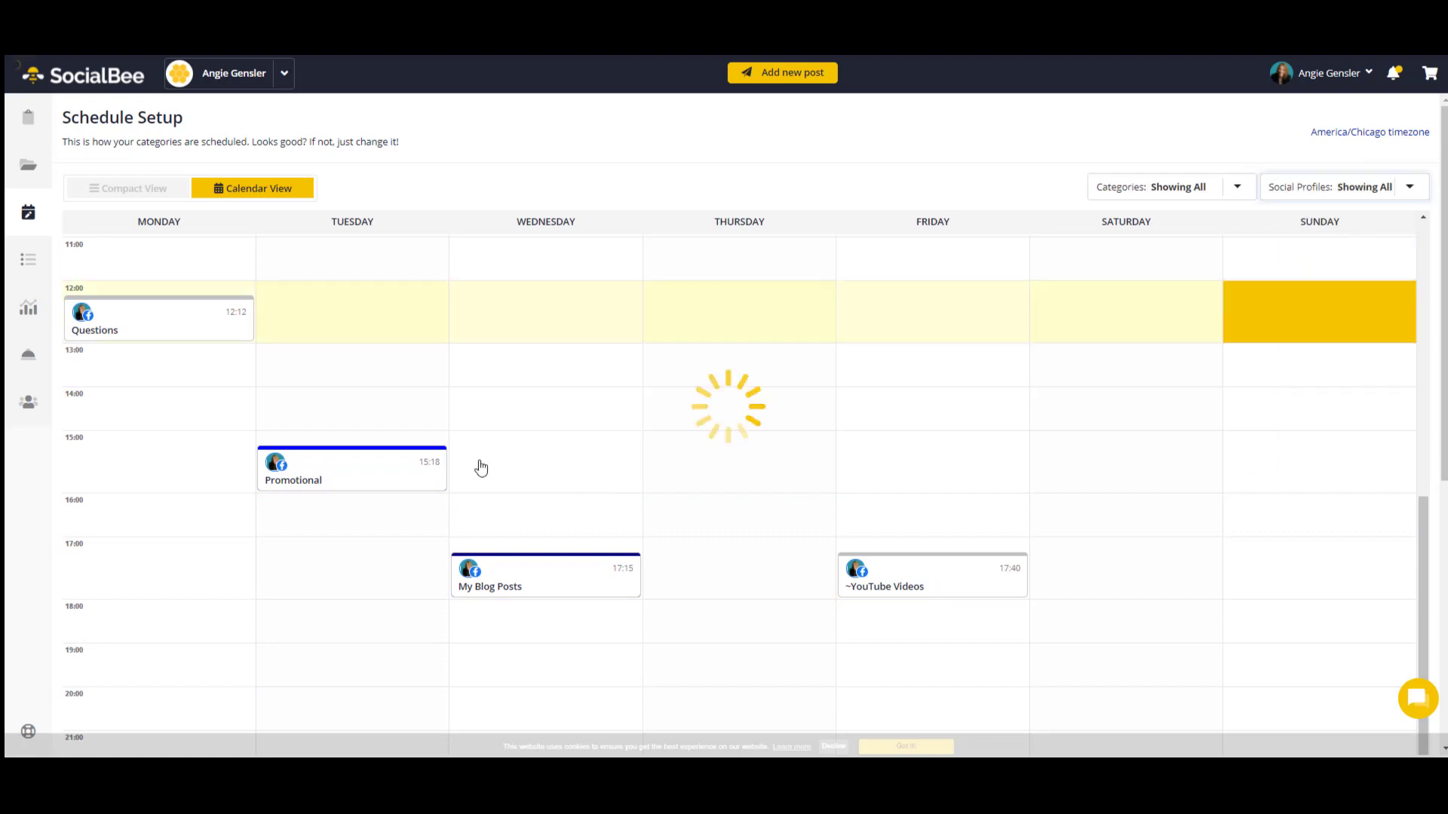
{"action": "scroll", "coordinate": [502, 450], "scroll_direction": "up", "scroll_amount": 6}
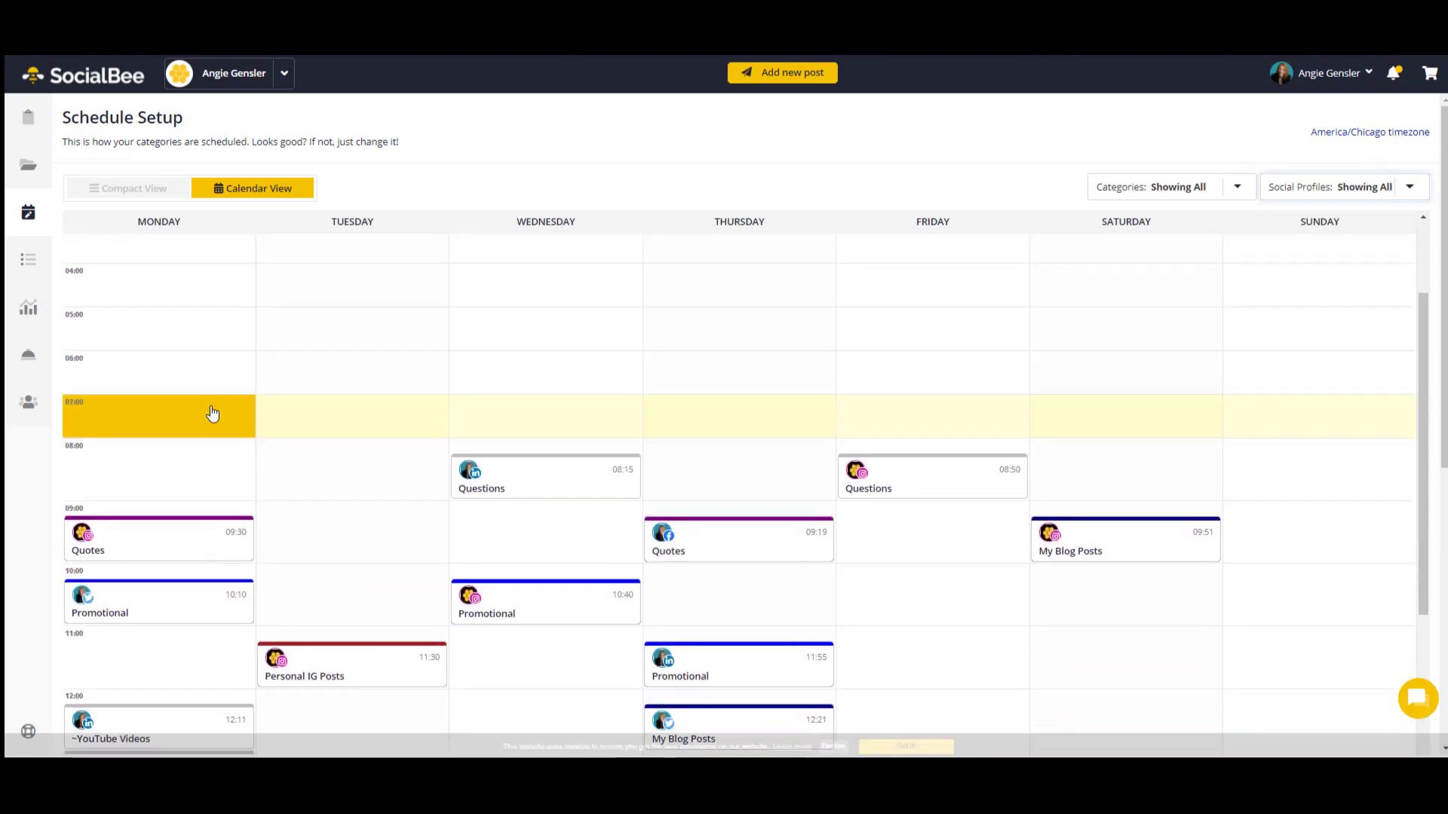
{"action": "scroll", "coordinate": [211, 414], "scroll_direction": "down", "scroll_amount": 4}
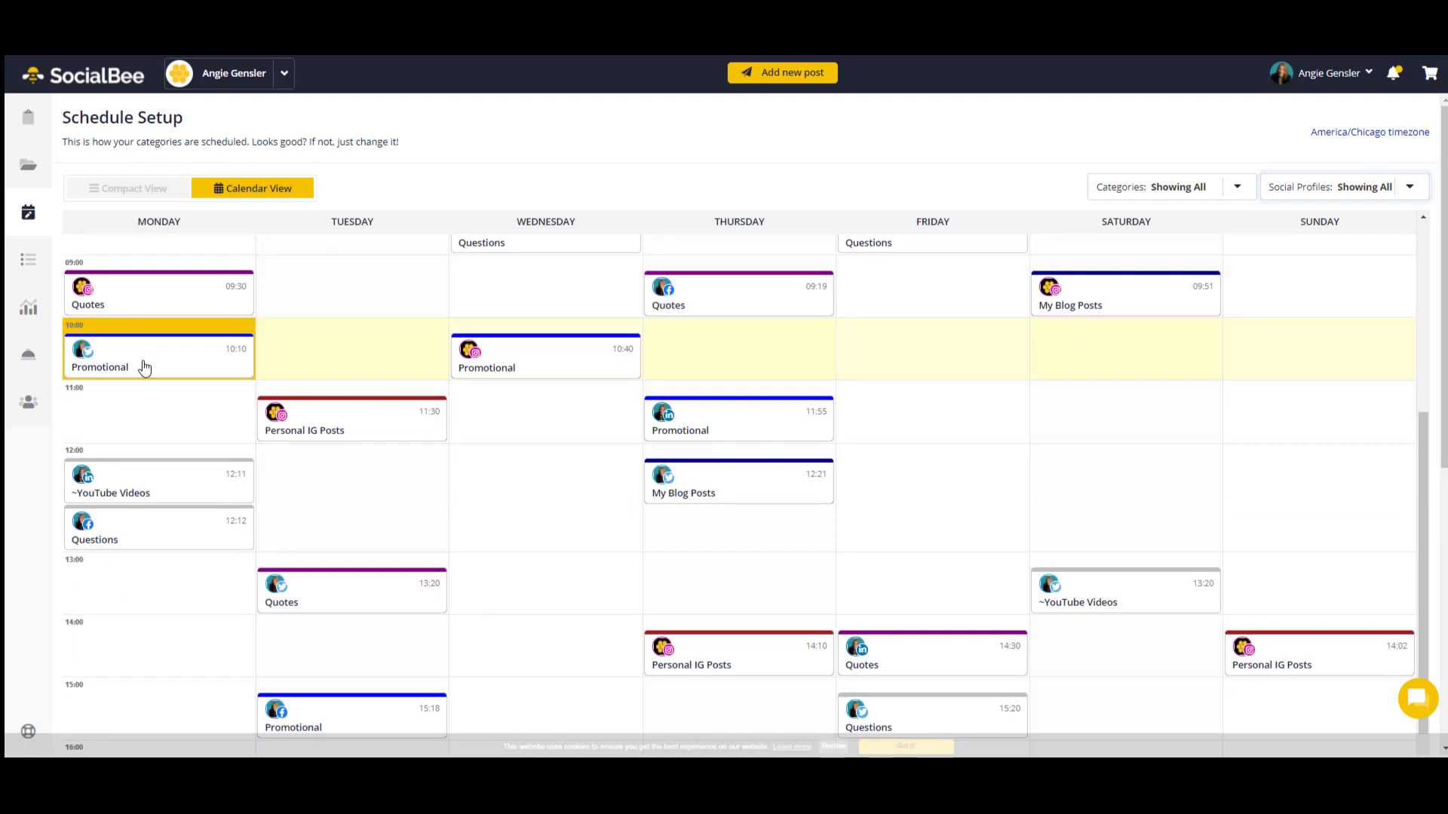
{"action": "scroll", "coordinate": [140, 374], "scroll_direction": "down", "scroll_amount": 2}
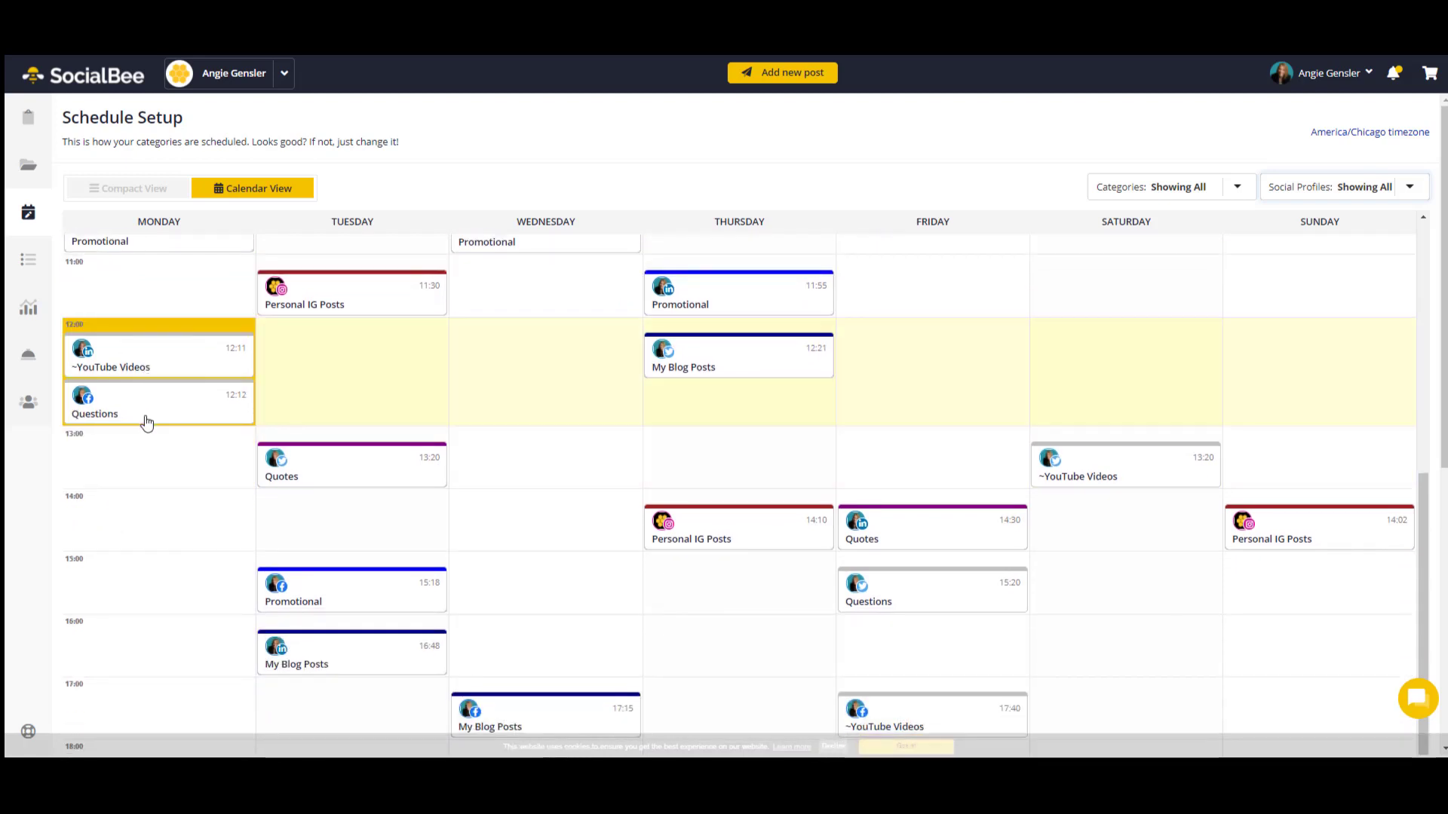
{"action": "scroll", "coordinate": [156, 460], "scroll_direction": "up", "scroll_amount": 4}
{"action": "scroll", "coordinate": [160, 475], "scroll_direction": "down", "scroll_amount": 2}
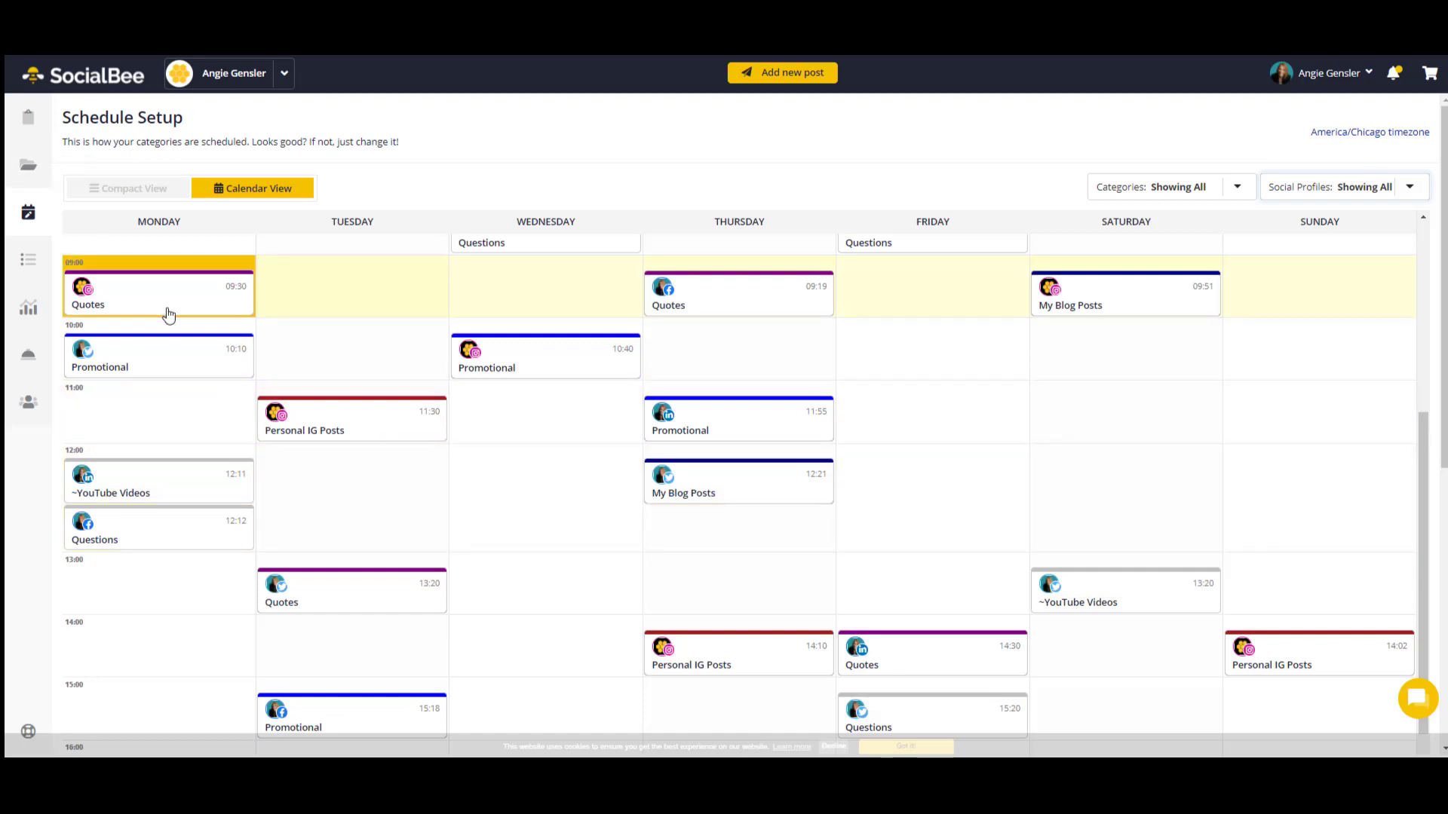
{"action": "scroll", "coordinate": [1202, 319], "scroll_direction": "down", "scroll_amount": 2}
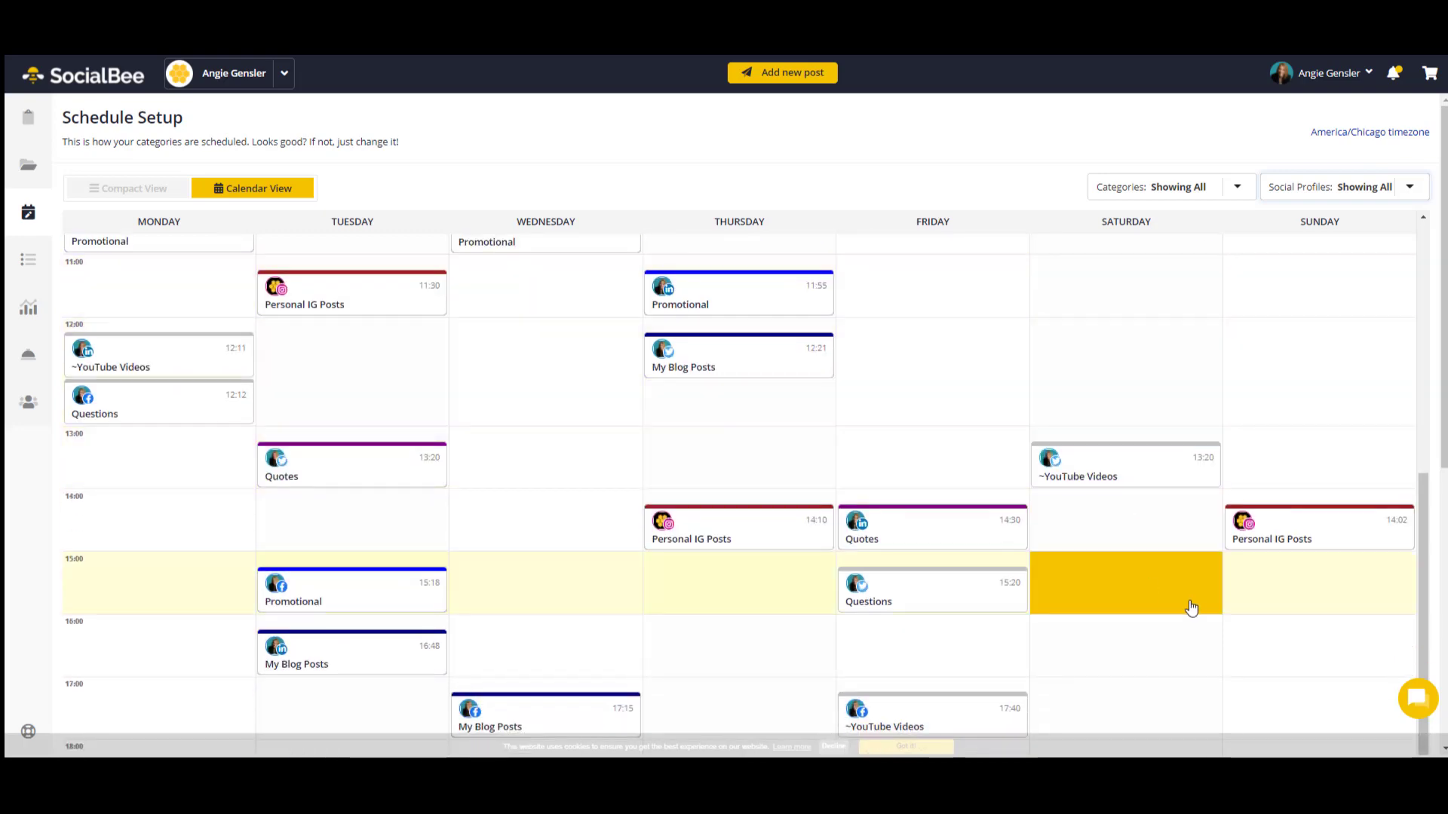
{"action": "scroll", "coordinate": [1190, 626], "scroll_direction": "down", "scroll_amount": 2}
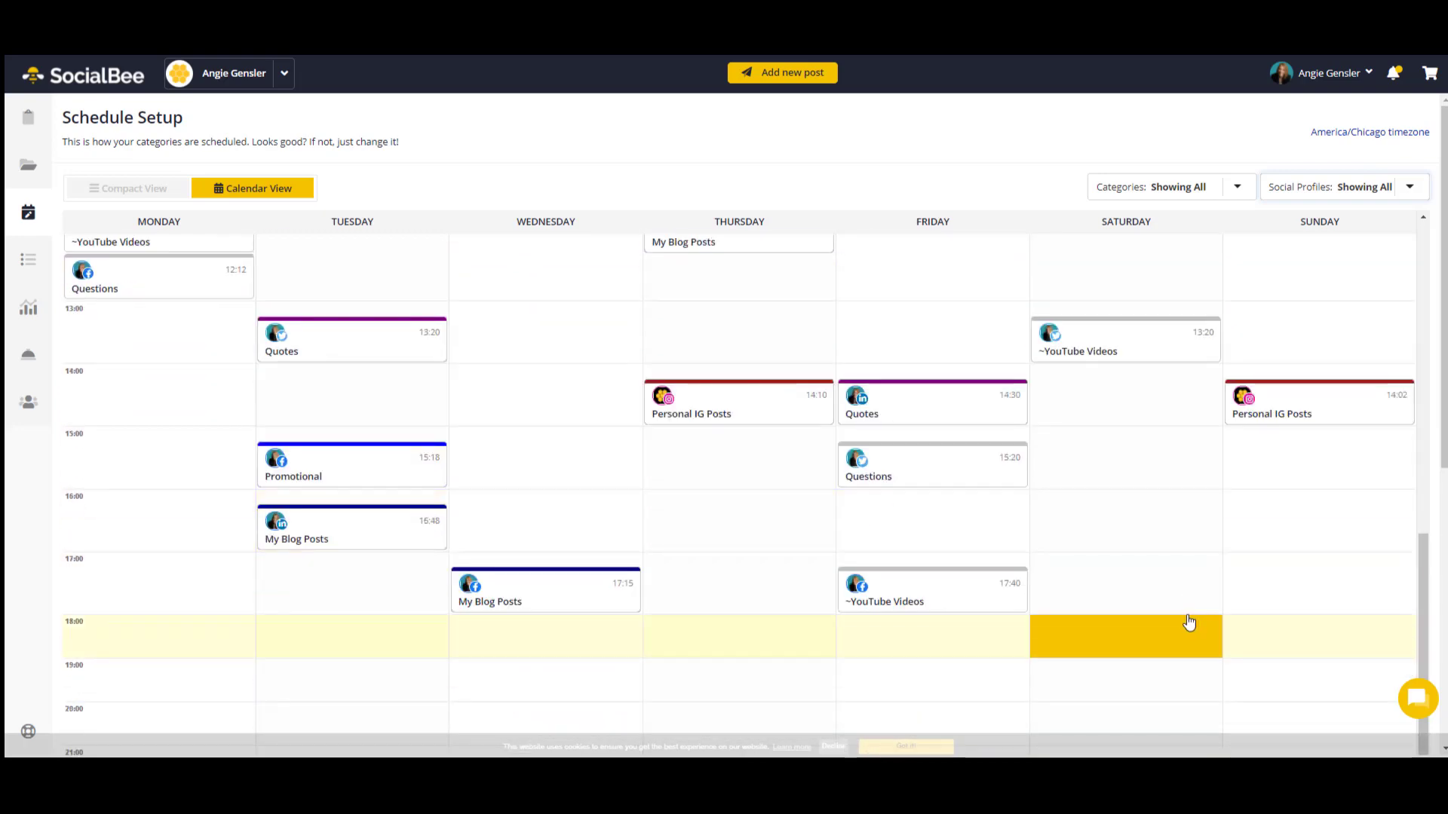
{"action": "scroll", "coordinate": [1187, 622], "scroll_direction": "up", "scroll_amount": 4}
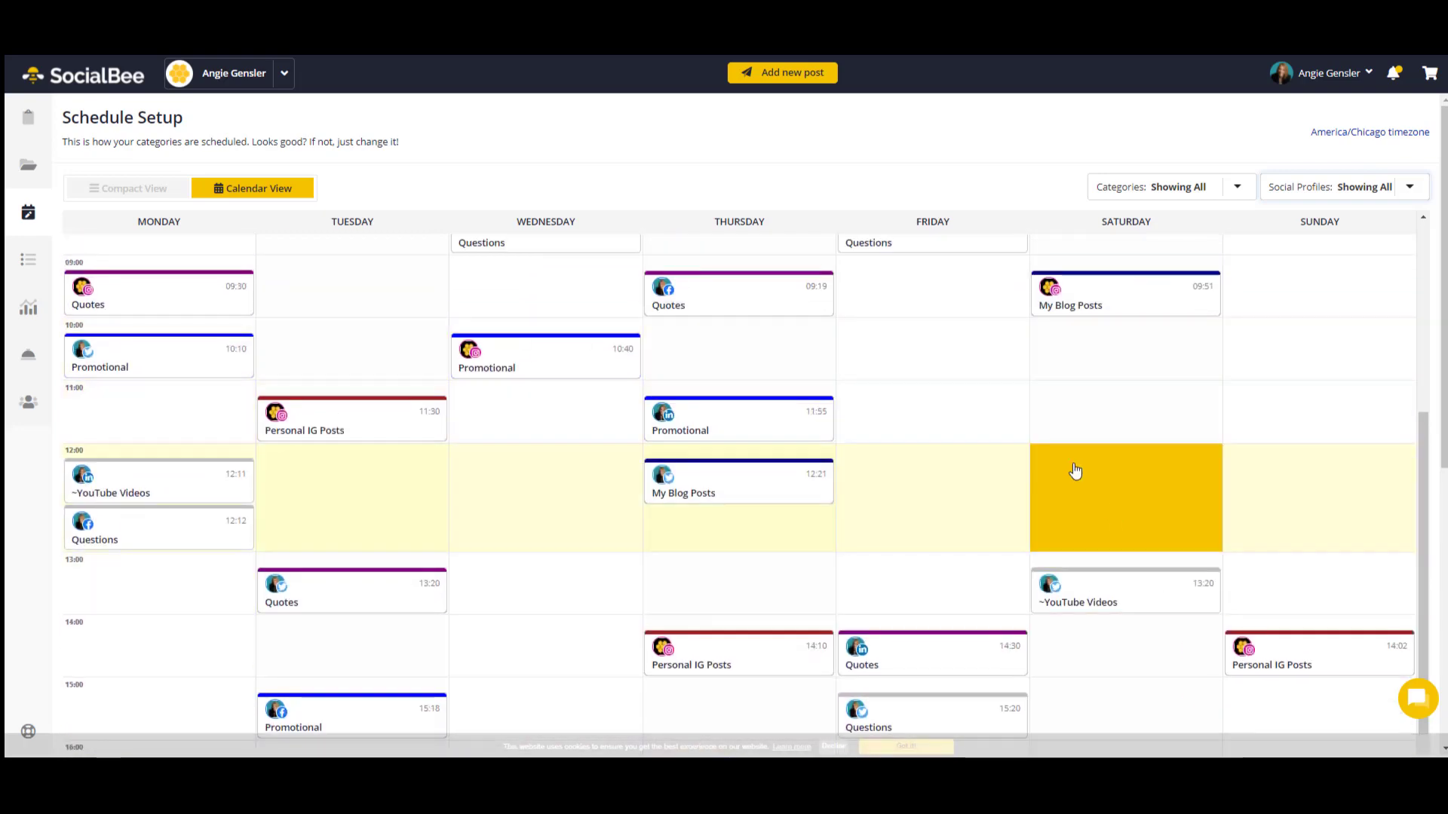
{"action": "scroll", "coordinate": [1122, 459], "scroll_direction": "up", "scroll_amount": 2}
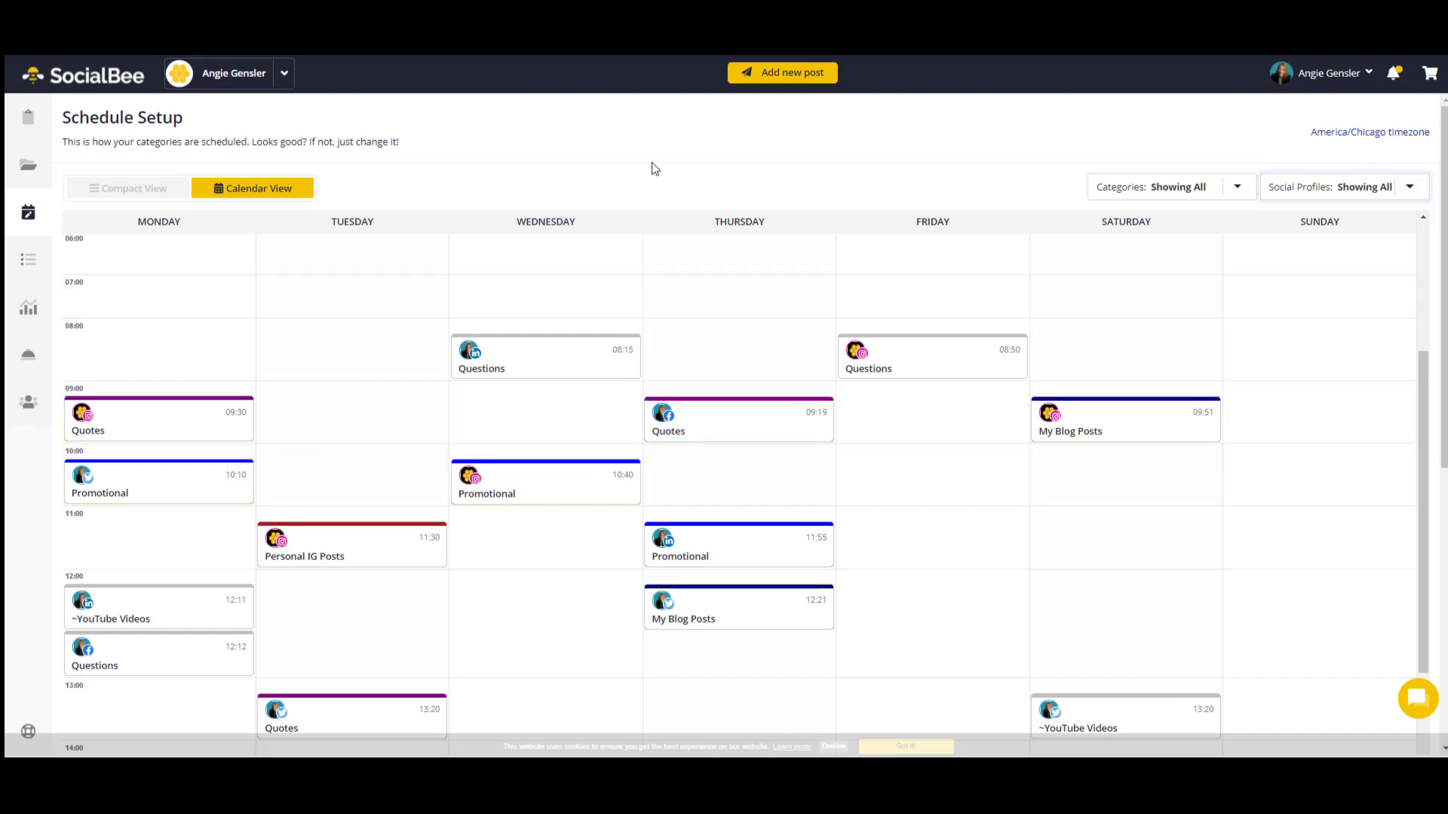
- Open the Quotes content category and start a new post in it, dismissing the post-creation tutorial
{"action": "left_click", "coordinate": [28, 172]}
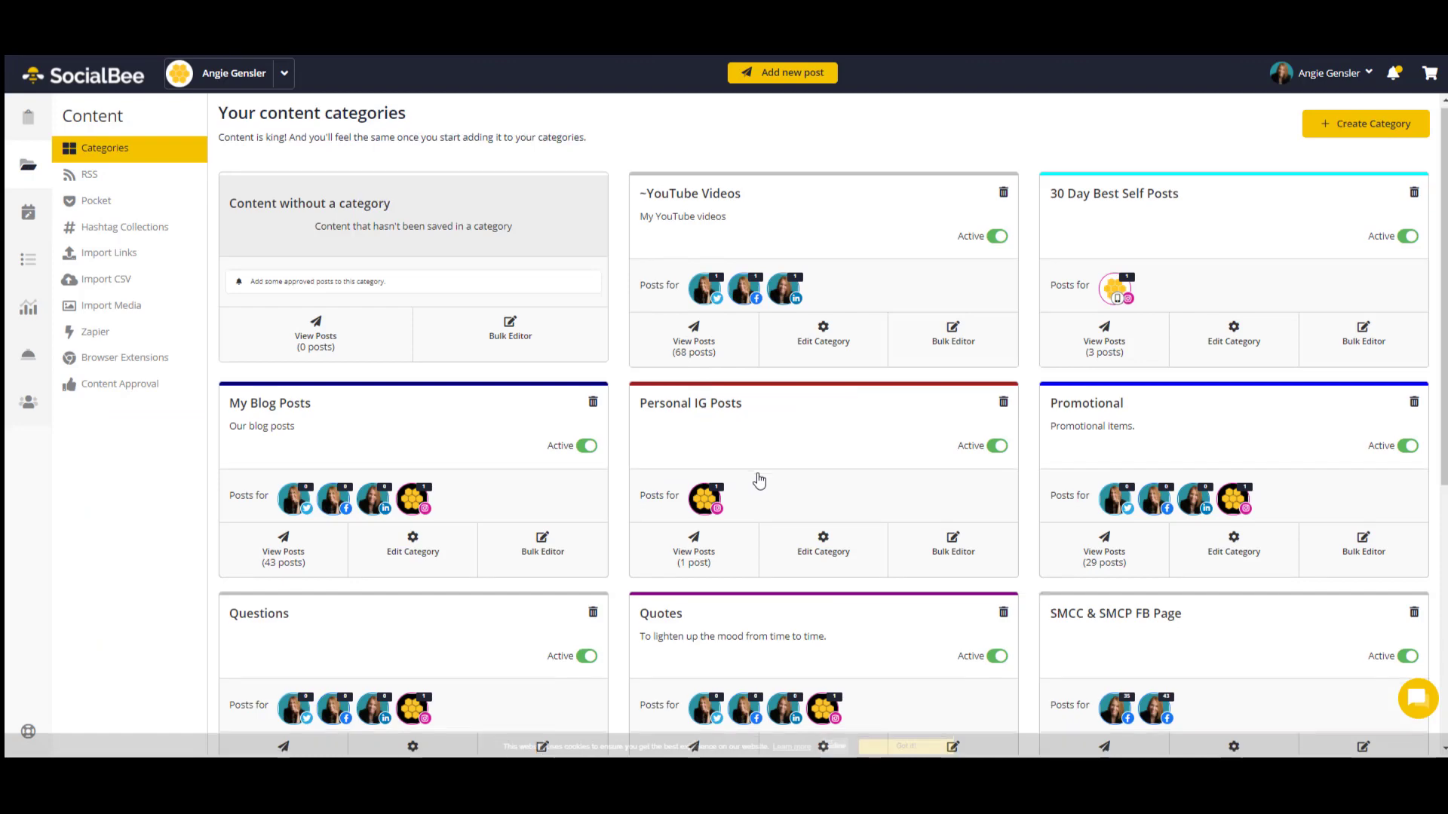
{"action": "scroll", "coordinate": [757, 483], "scroll_direction": "down", "scroll_amount": 3}
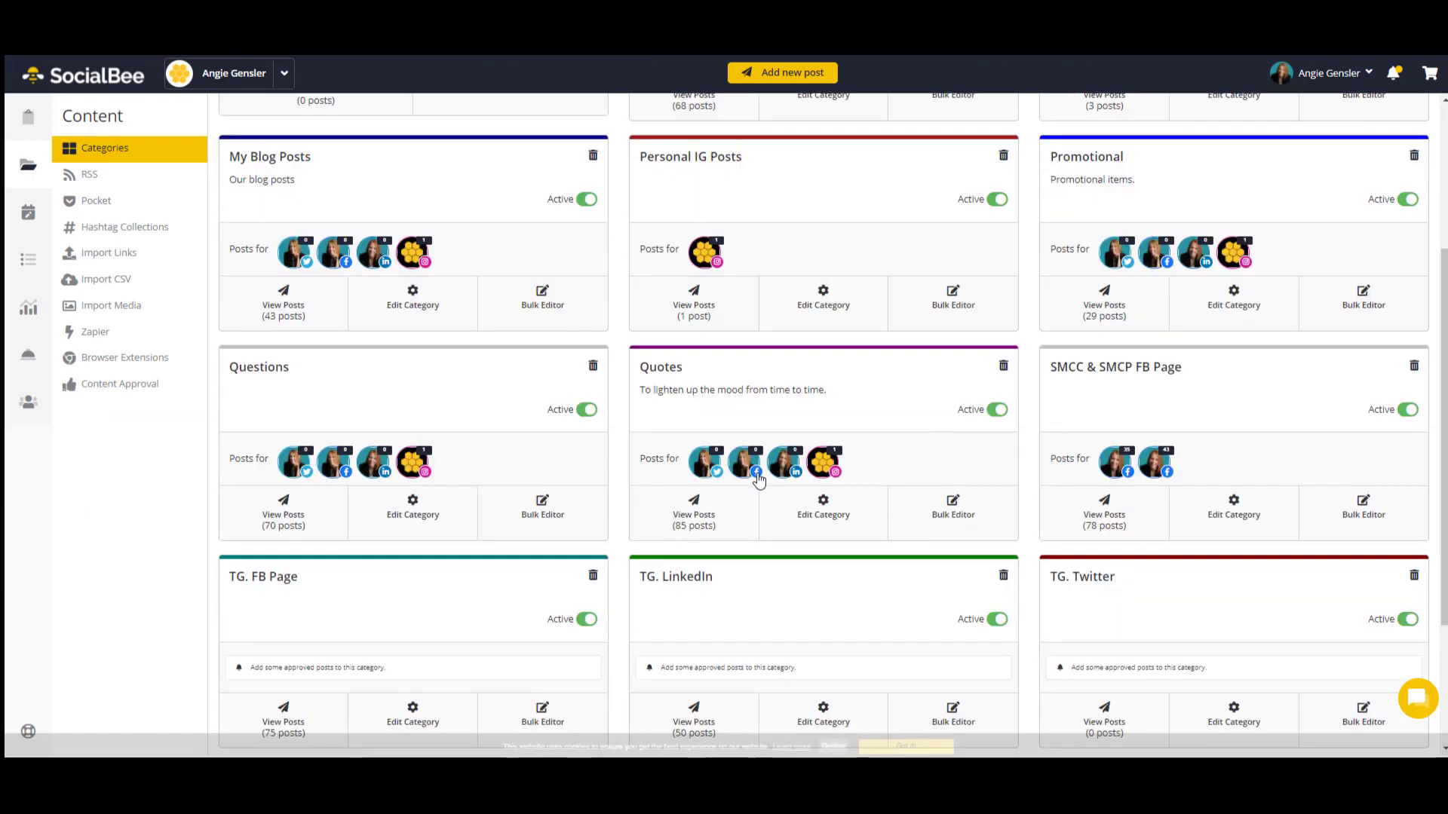
{"action": "left_click", "coordinate": [662, 368]}
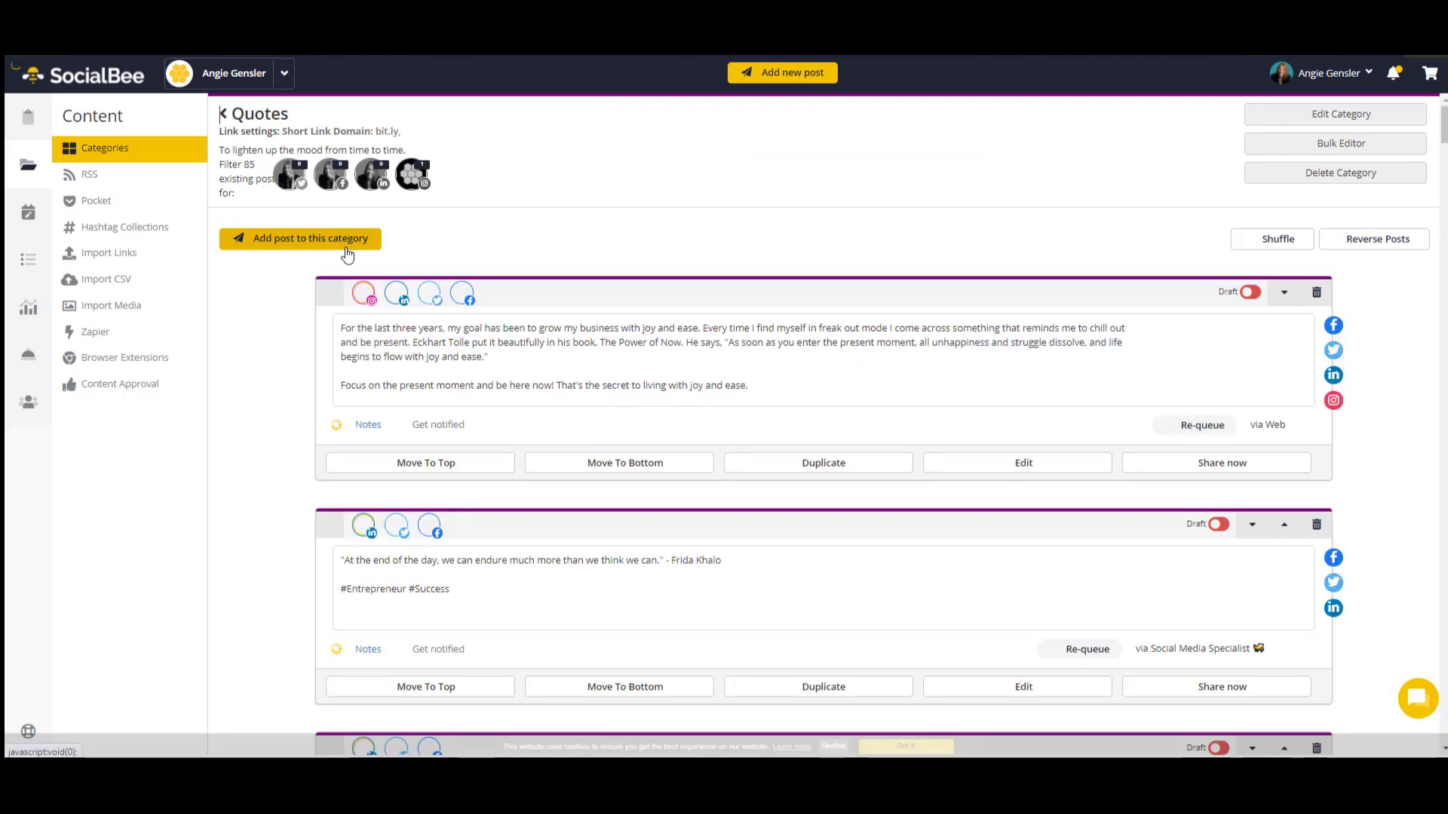
{"action": "left_click", "coordinate": [347, 255]}
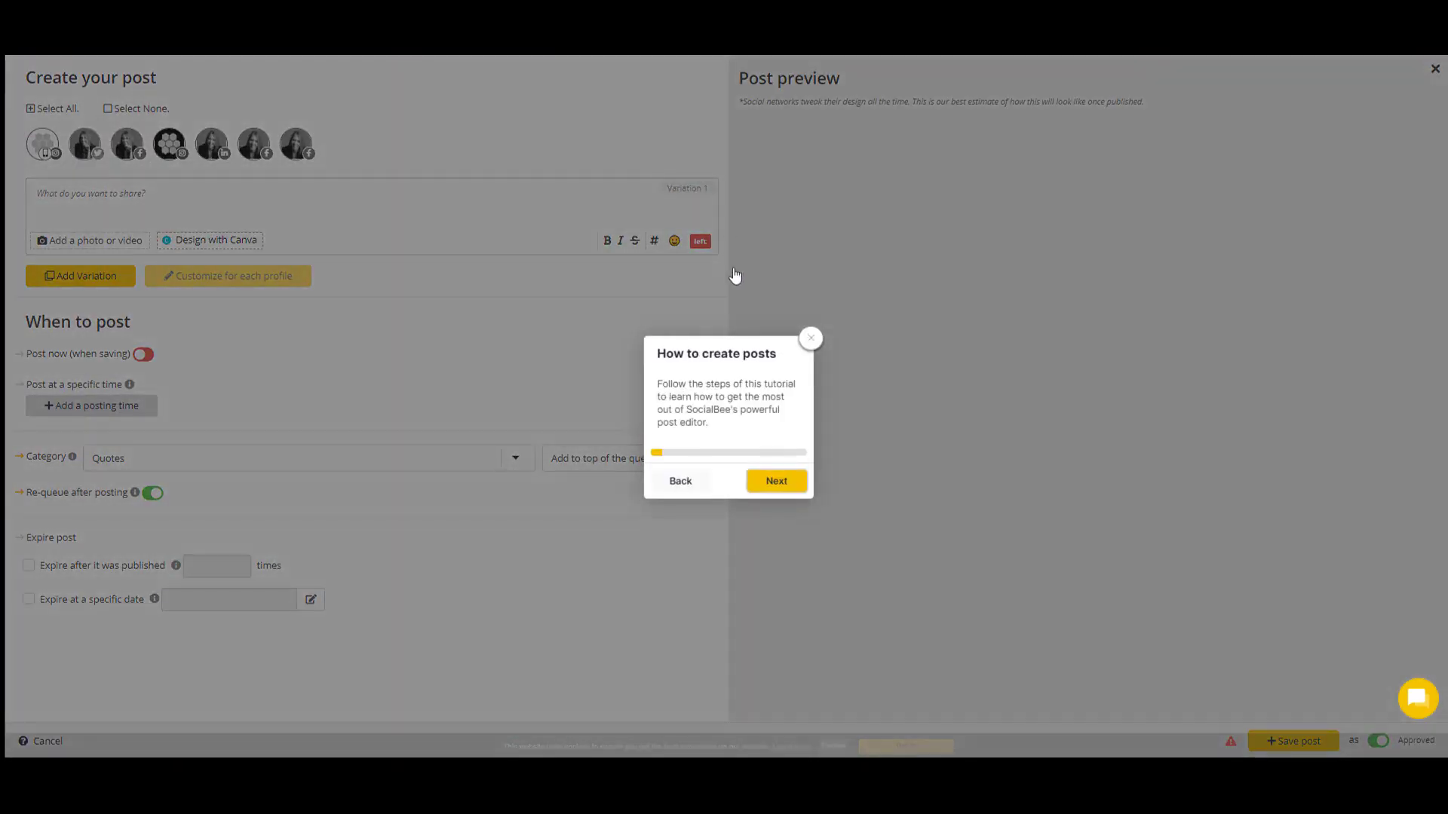
{"action": "left_click", "coordinate": [810, 339]}
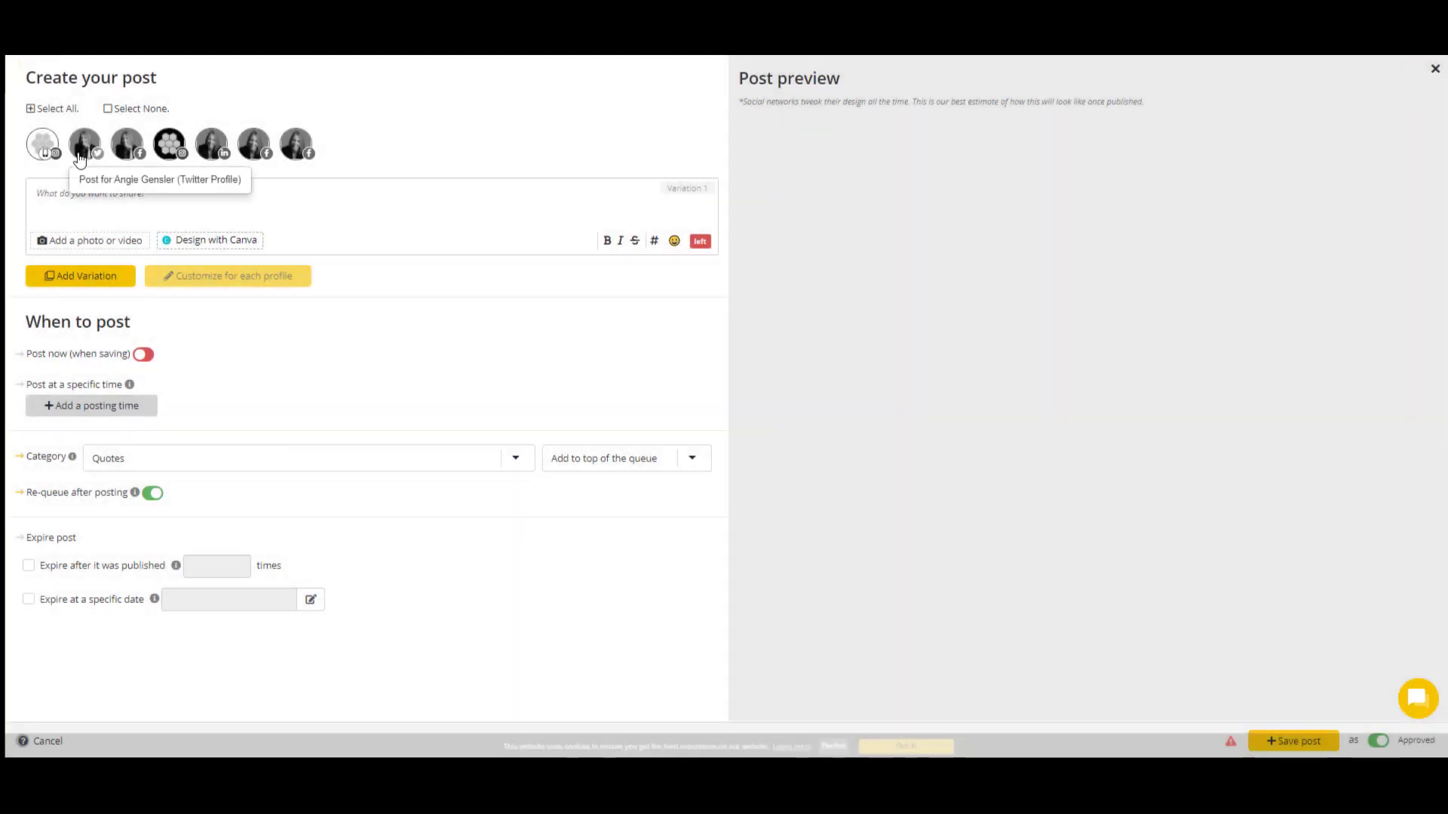
- Select the Twitter profile, first Facebook page, Instagram business and LinkedIn profiles as targets for the new post
{"action": "left_click", "coordinate": [84, 150]}
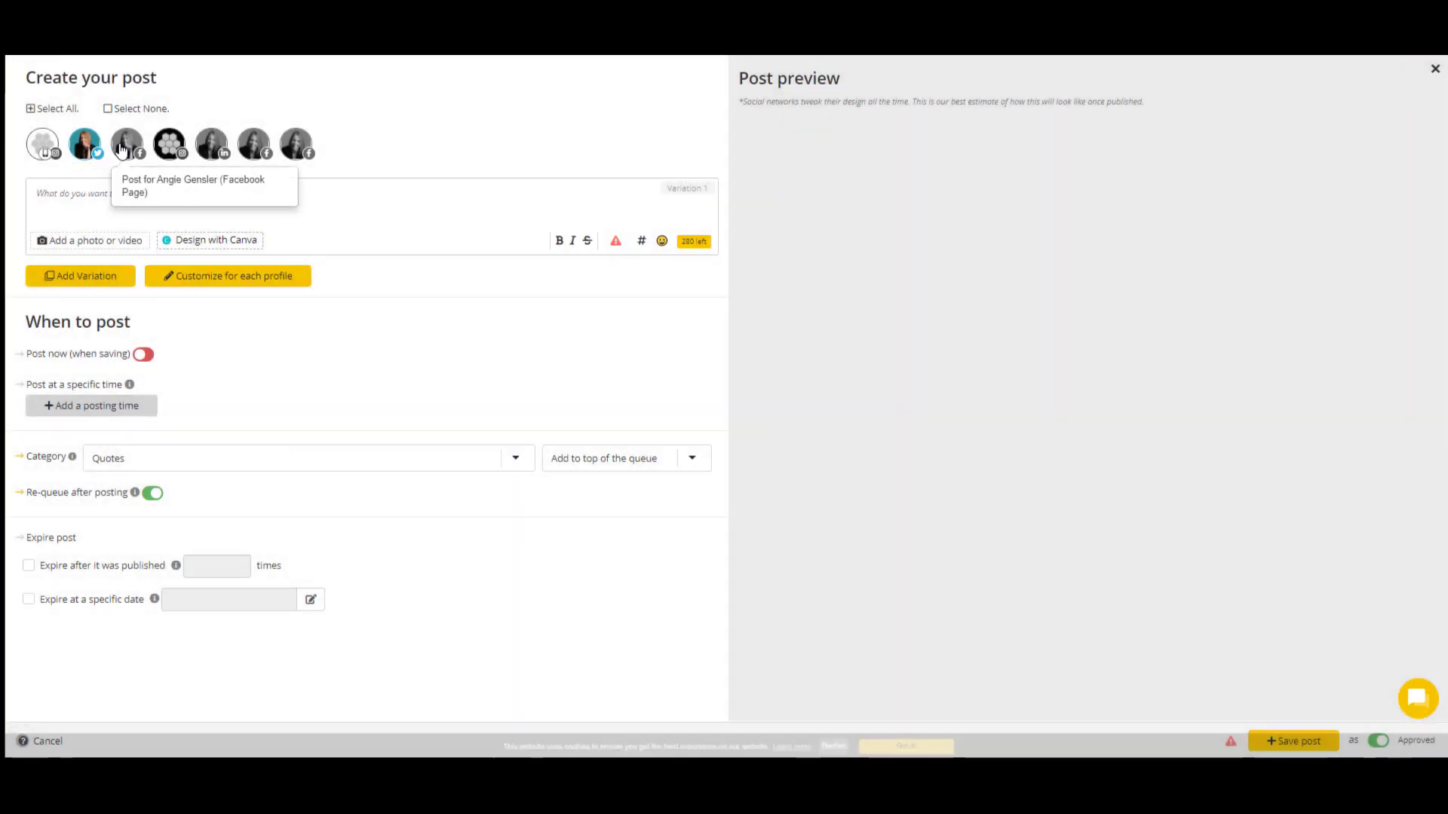
{"action": "left_click", "coordinate": [126, 148]}
{"action": "left_click", "coordinate": [167, 148]}
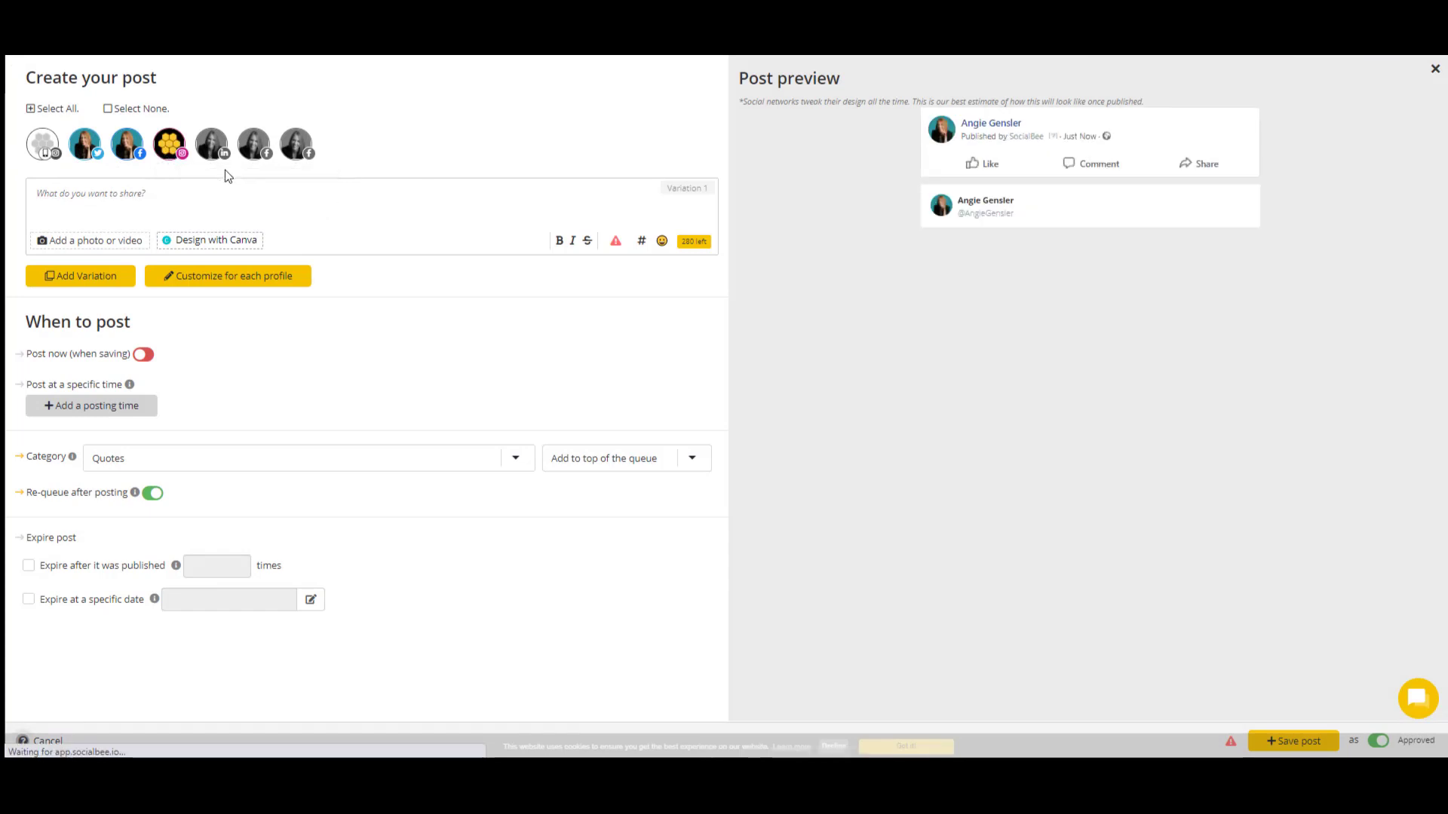
{"action": "left_click", "coordinate": [212, 147]}
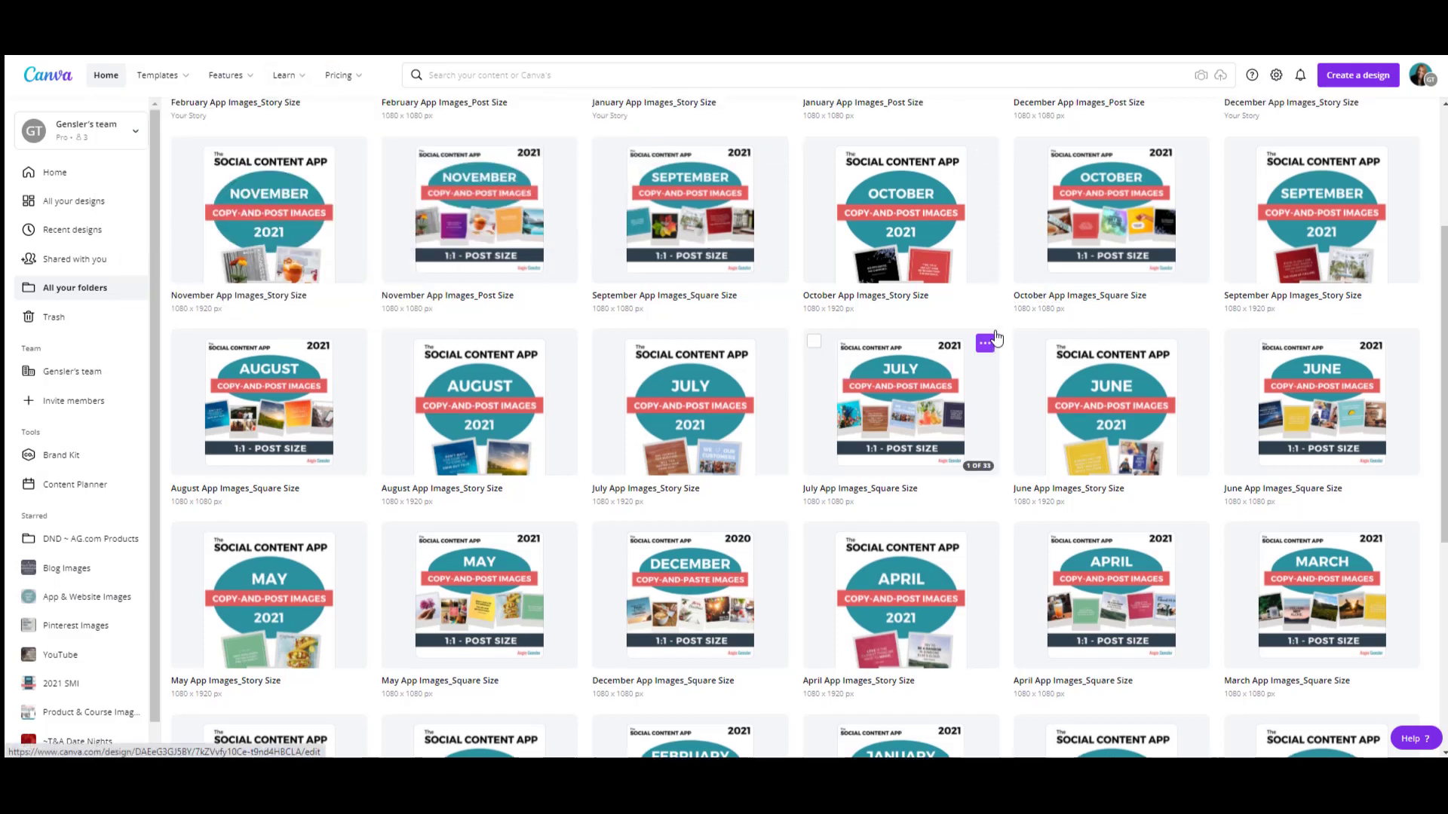
- Start a Canva design from the new post and list the Canva folders
{"action": "scroll", "coordinate": [980, 332], "scroll_direction": "up", "scroll_amount": 3}
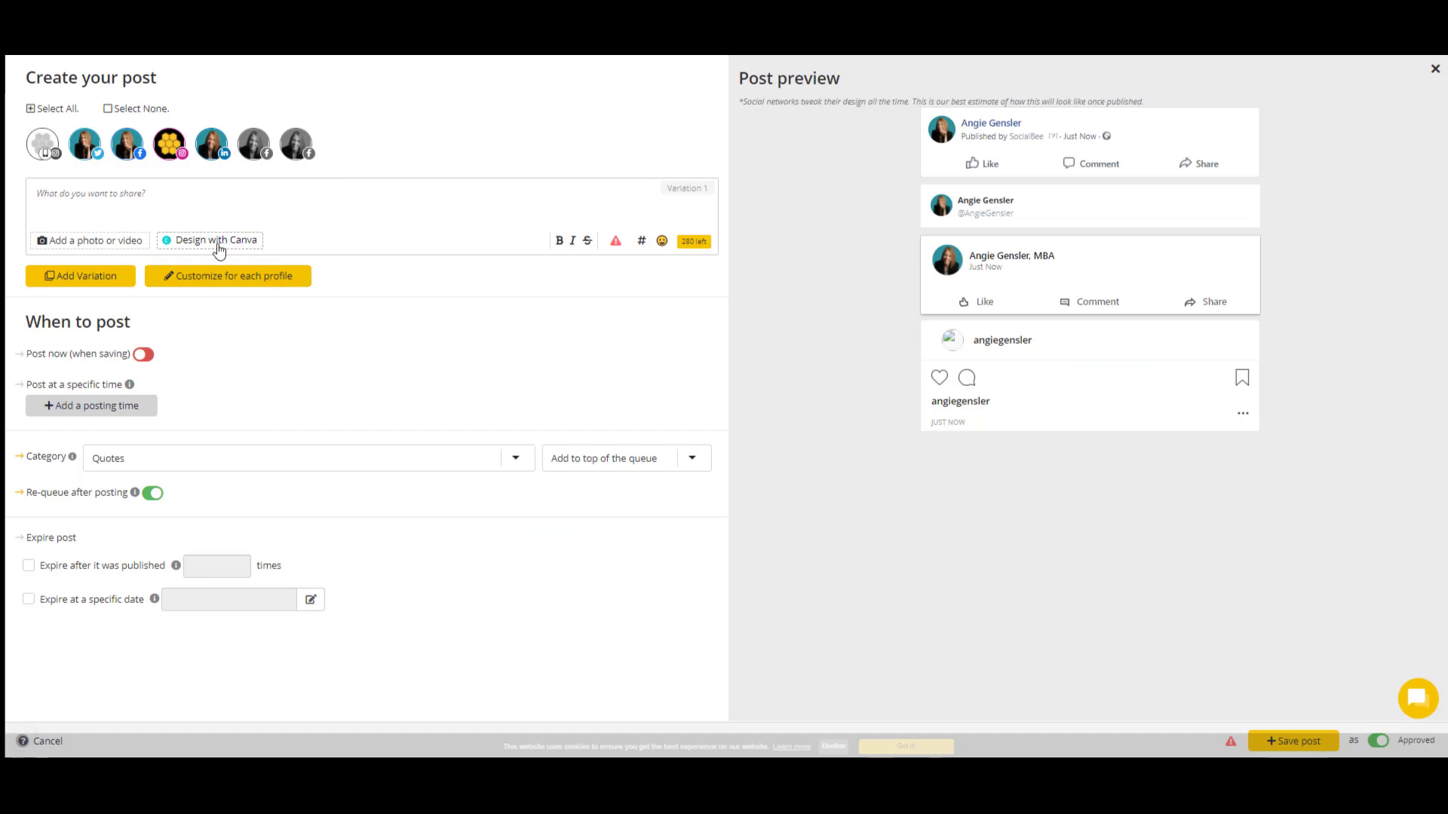
{"action": "left_click", "coordinate": [182, 247]}
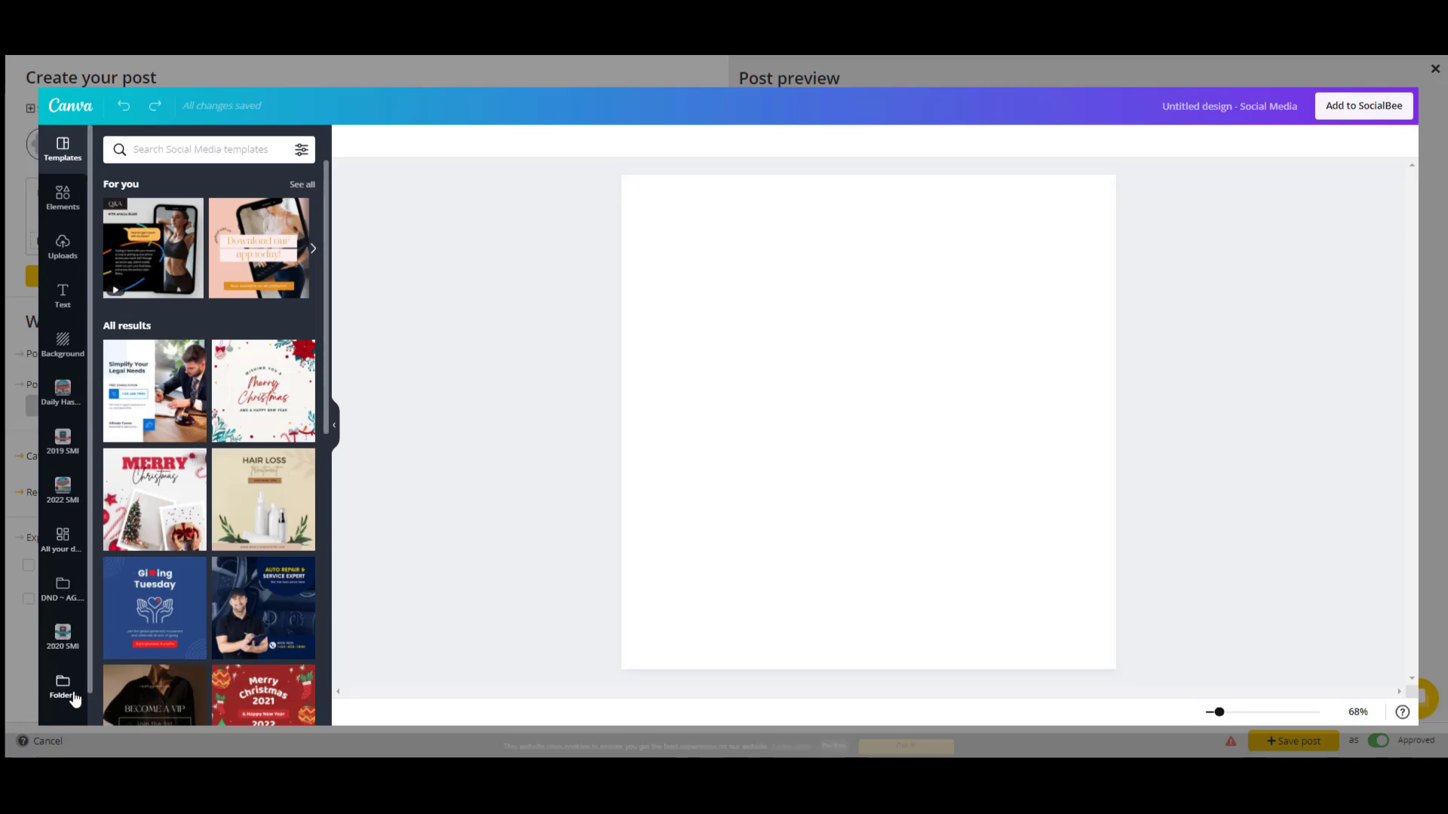
{"action": "scroll", "coordinate": [60, 679], "scroll_direction": "down", "scroll_amount": 1}
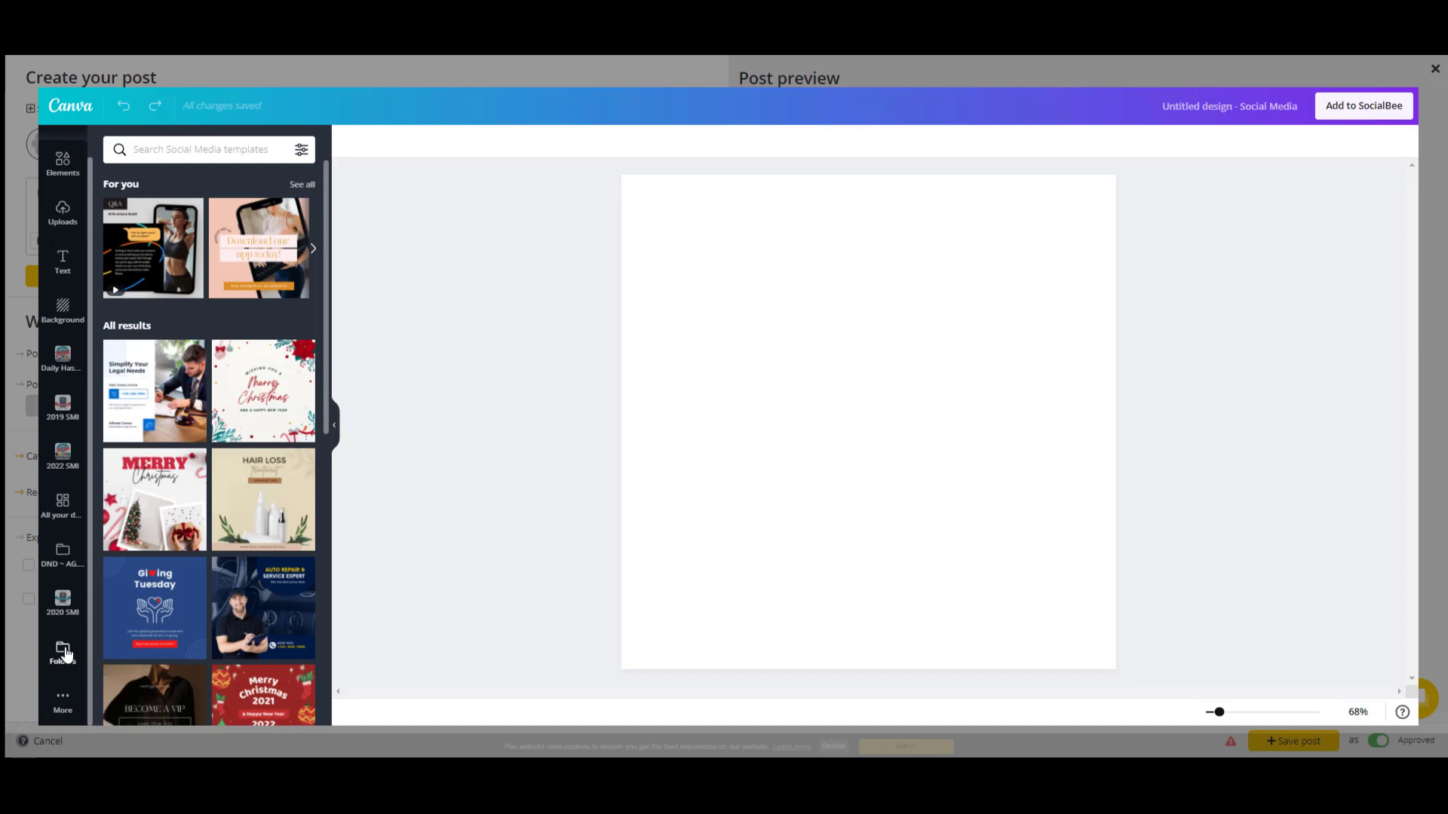
{"action": "left_click", "coordinate": [65, 655]}
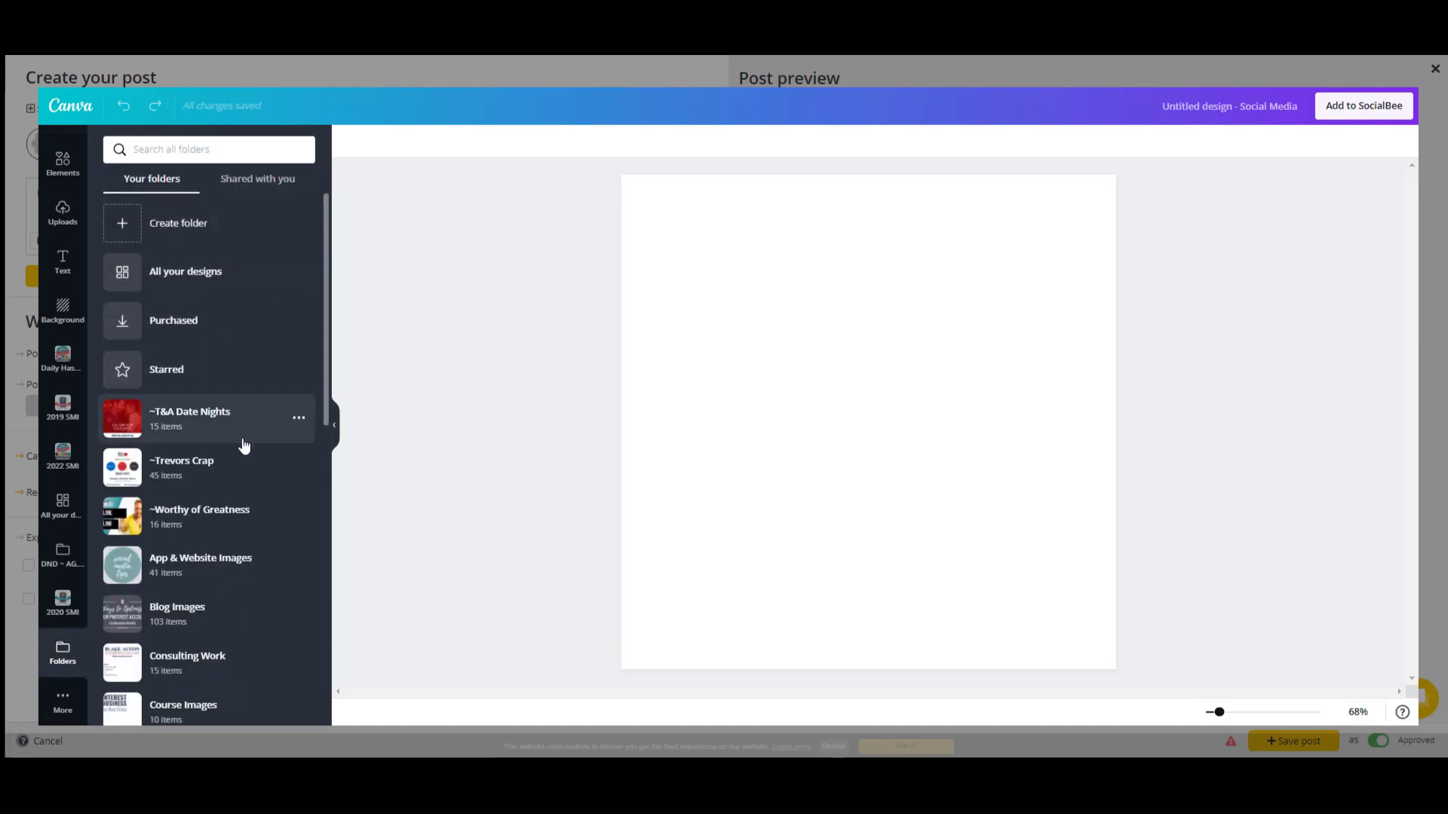
- Open the January App Images_Post Size design from the App folder inside DND ~ AG.com Products
{"action": "scroll", "coordinate": [244, 452], "scroll_direction": "down", "scroll_amount": 5}
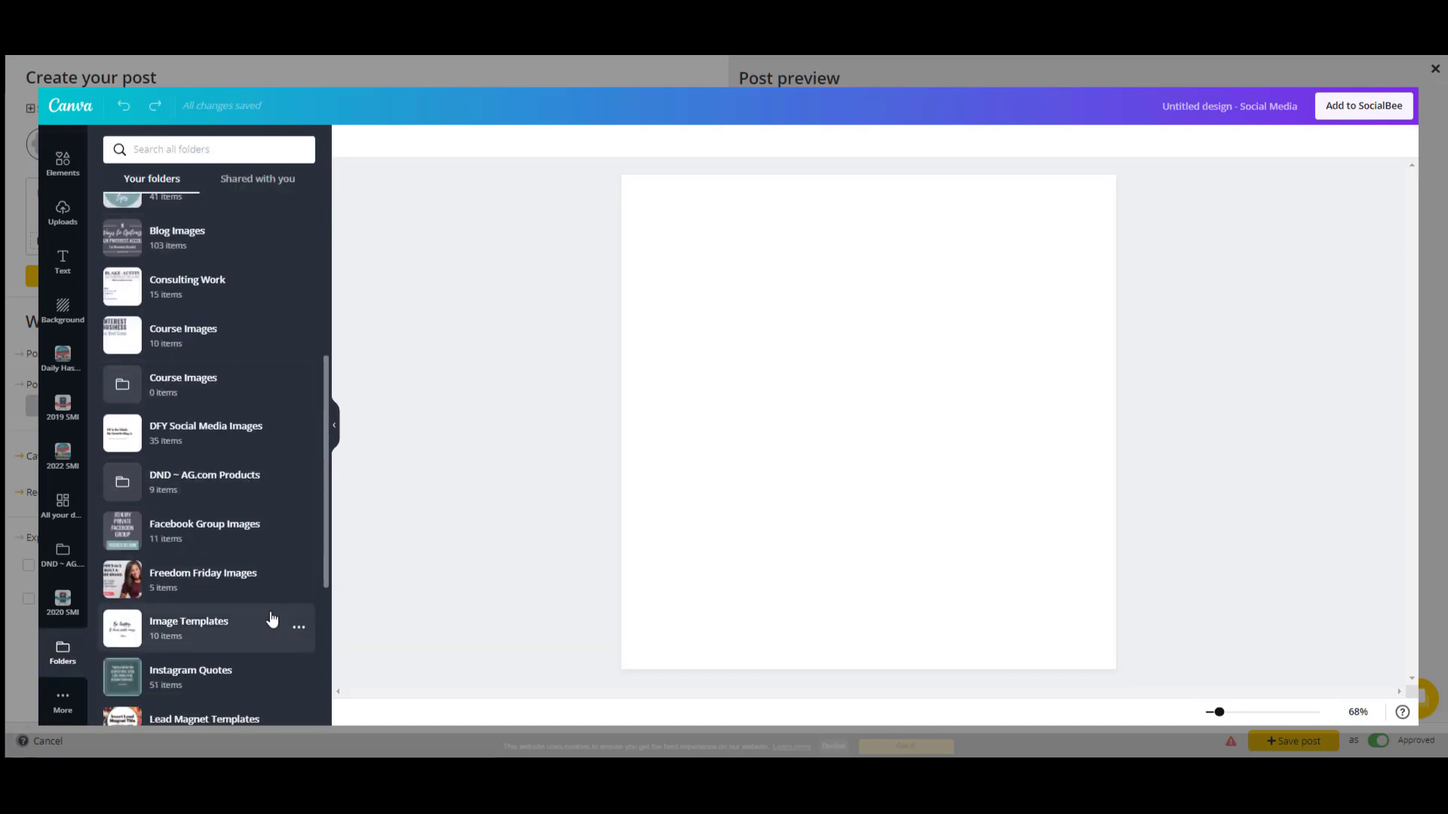
{"action": "scroll", "coordinate": [272, 615], "scroll_direction": "down", "scroll_amount": 5}
{"action": "scroll", "coordinate": [268, 620], "scroll_direction": "up", "scroll_amount": 8}
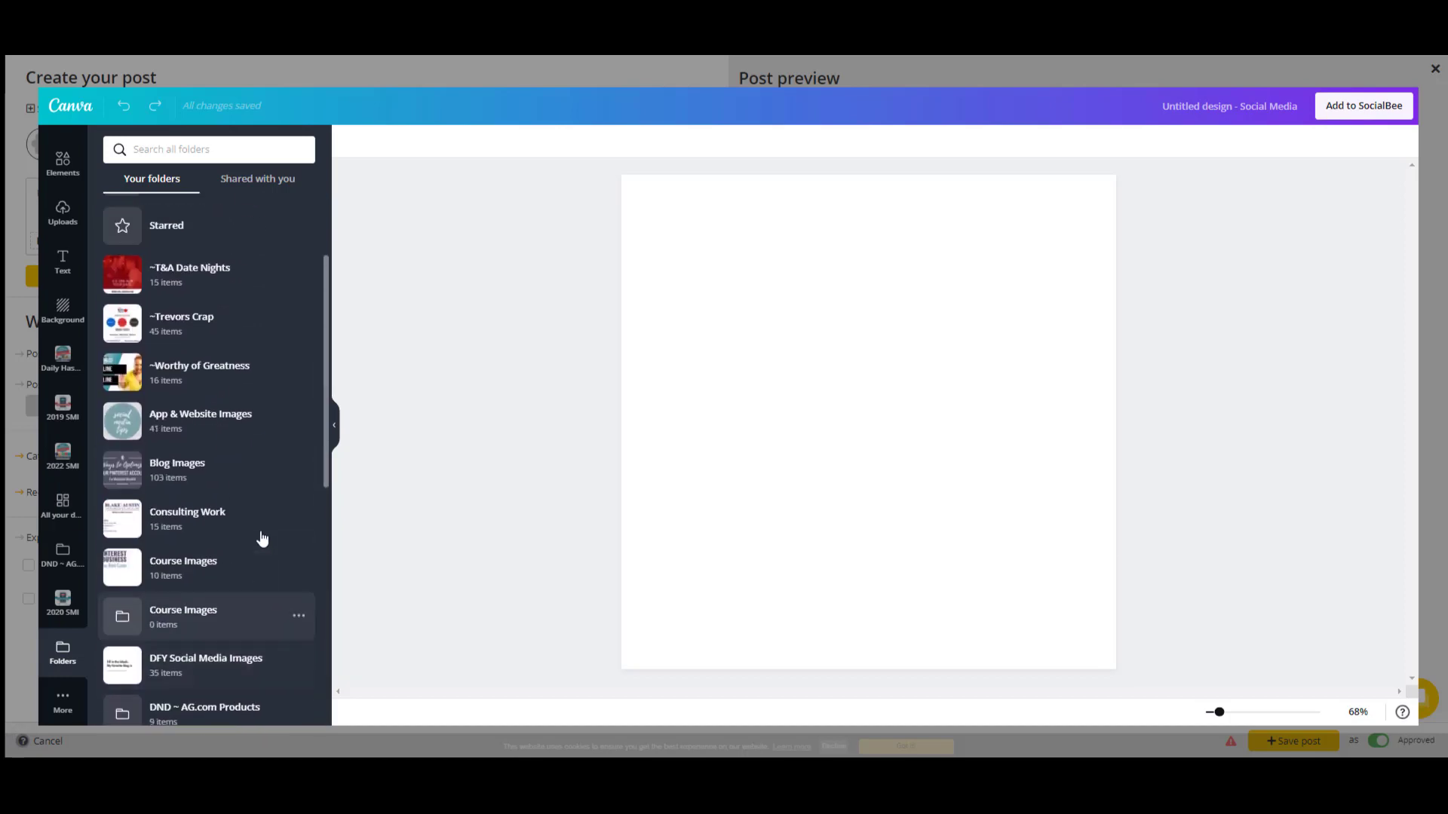
{"action": "scroll", "coordinate": [233, 407], "scroll_direction": "up", "scroll_amount": 2}
{"action": "scroll", "coordinate": [246, 575], "scroll_direction": "down", "scroll_amount": 4}
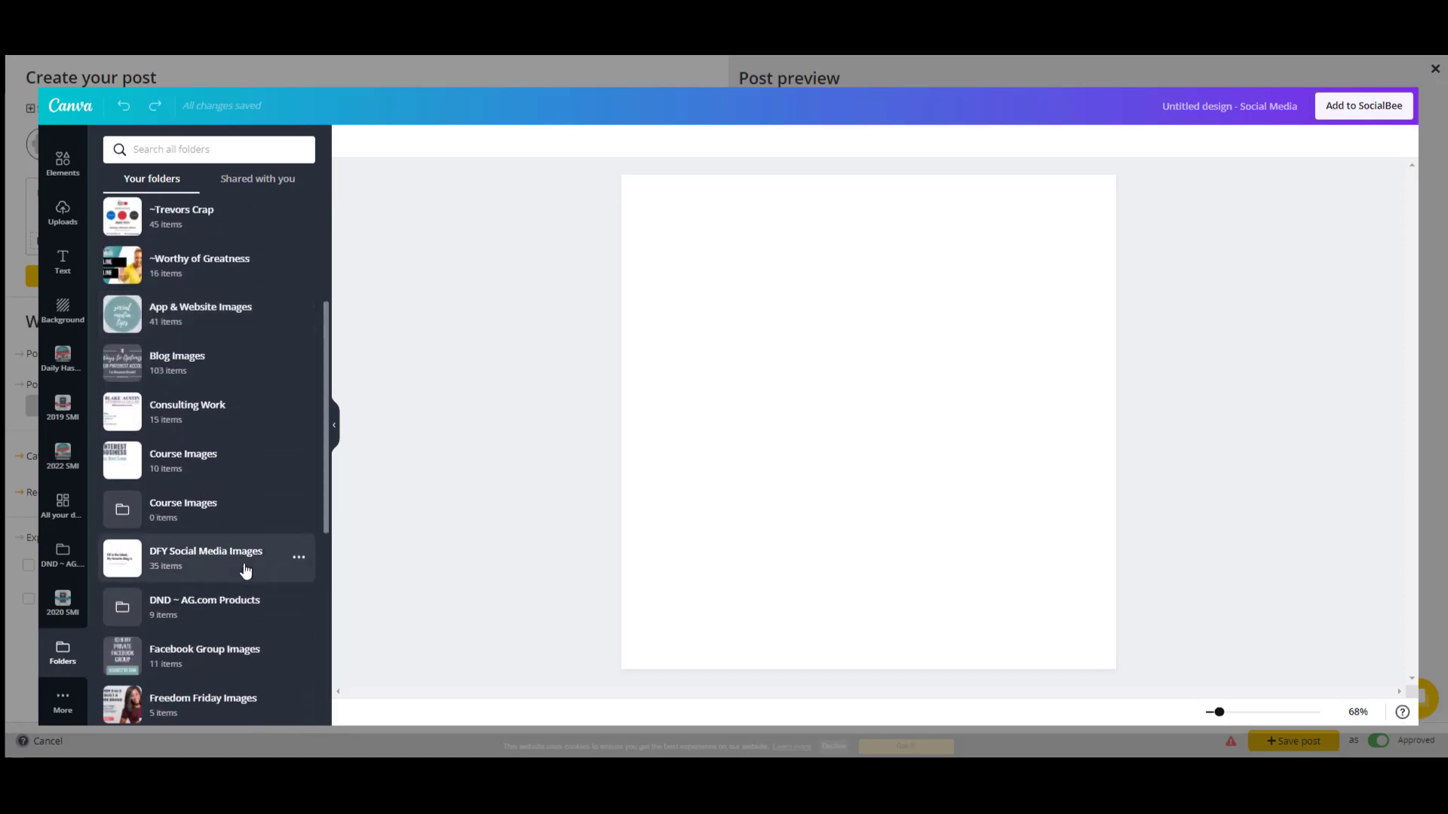
{"action": "left_click", "coordinate": [200, 607]}
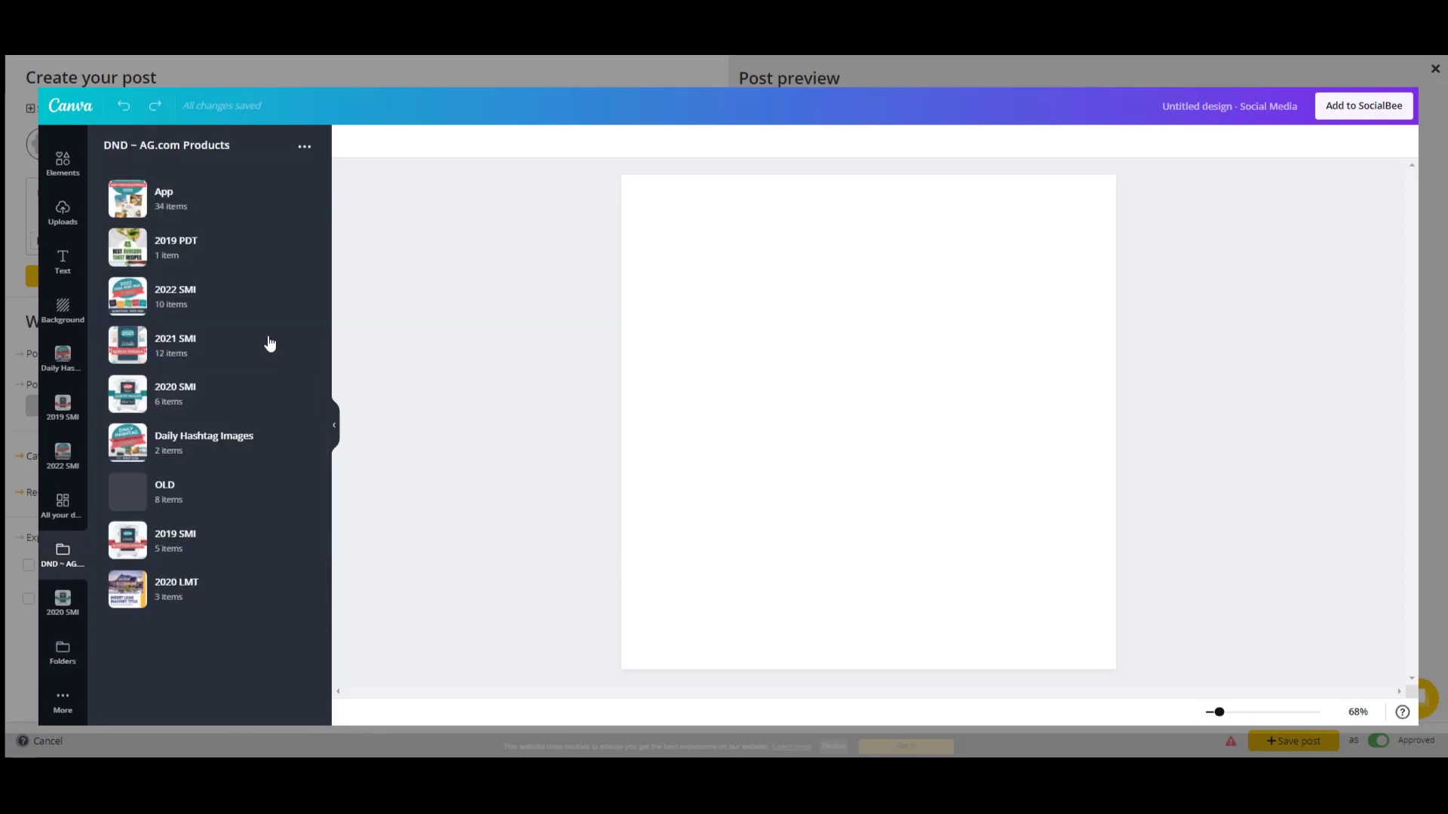
{"action": "left_click", "coordinate": [185, 212]}
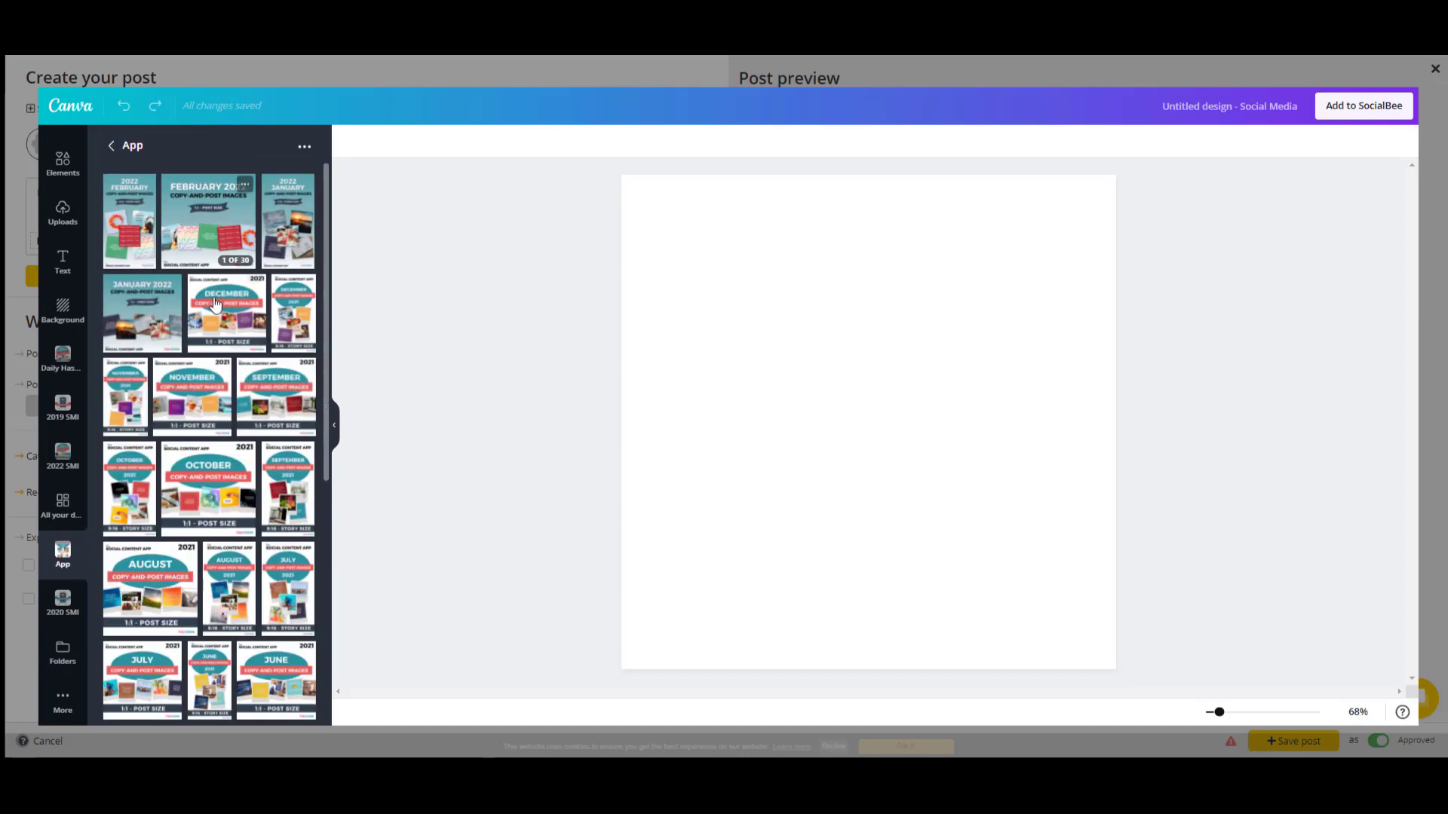
{"action": "left_click", "coordinate": [142, 313]}
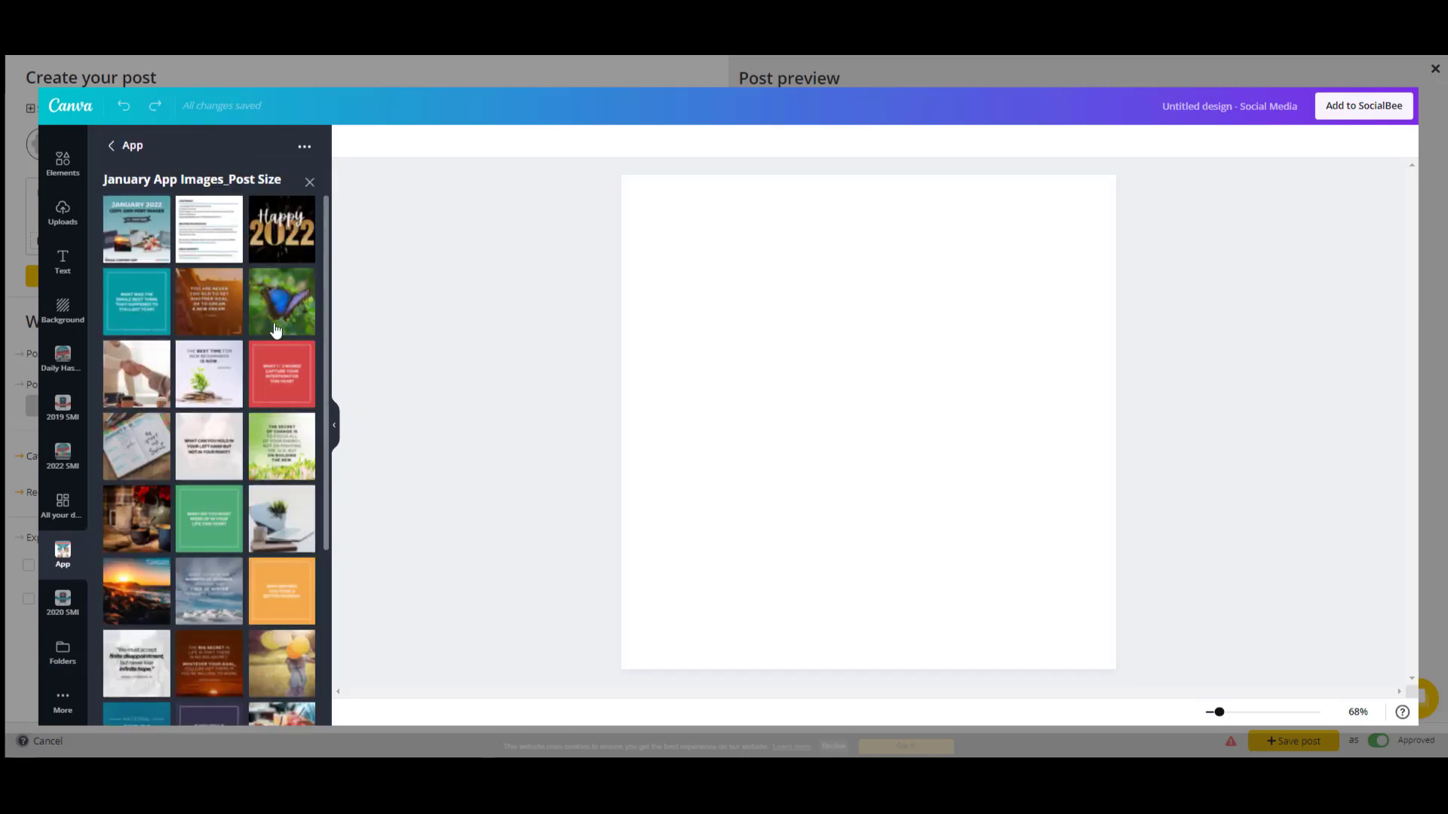
- Place the Happy 2022 image on the blank design, add it to the SocialBee post, and check the previews for the selected profiles
{"action": "scroll", "coordinate": [243, 498], "scroll_direction": "down", "scroll_amount": 2}
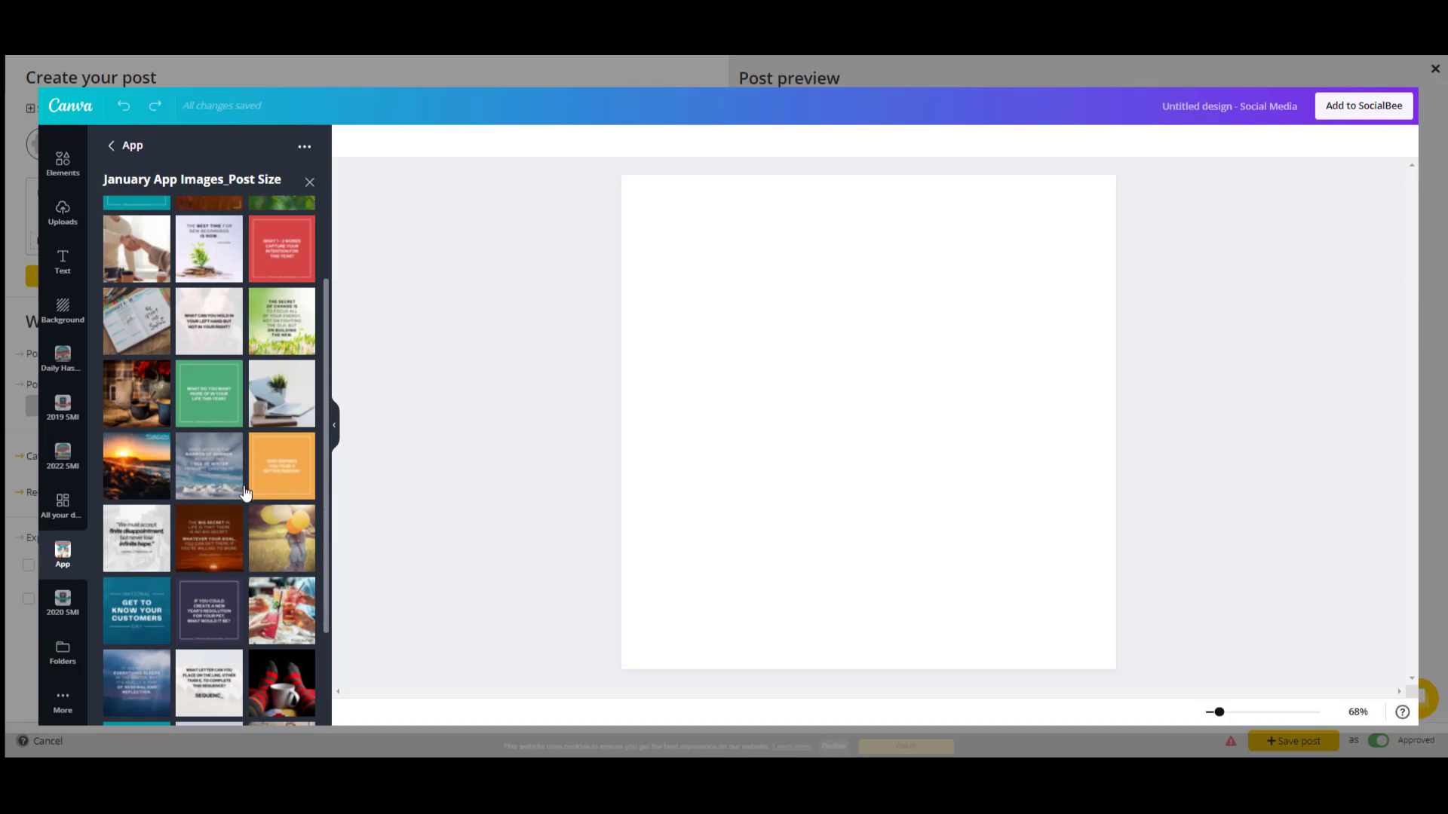
{"action": "scroll", "coordinate": [245, 483], "scroll_direction": "up", "scroll_amount": 2}
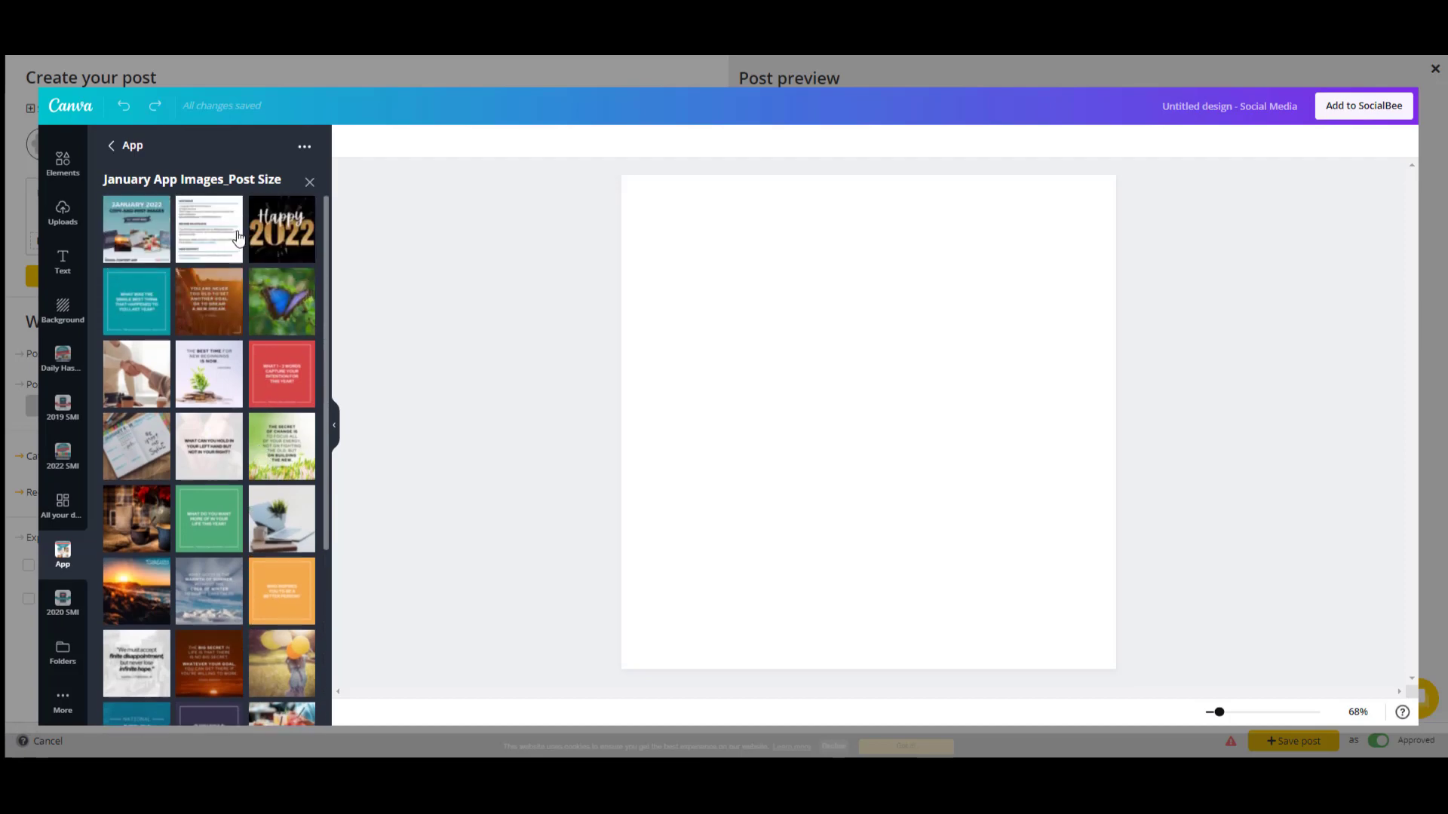
{"action": "left_click", "coordinate": [277, 245]}
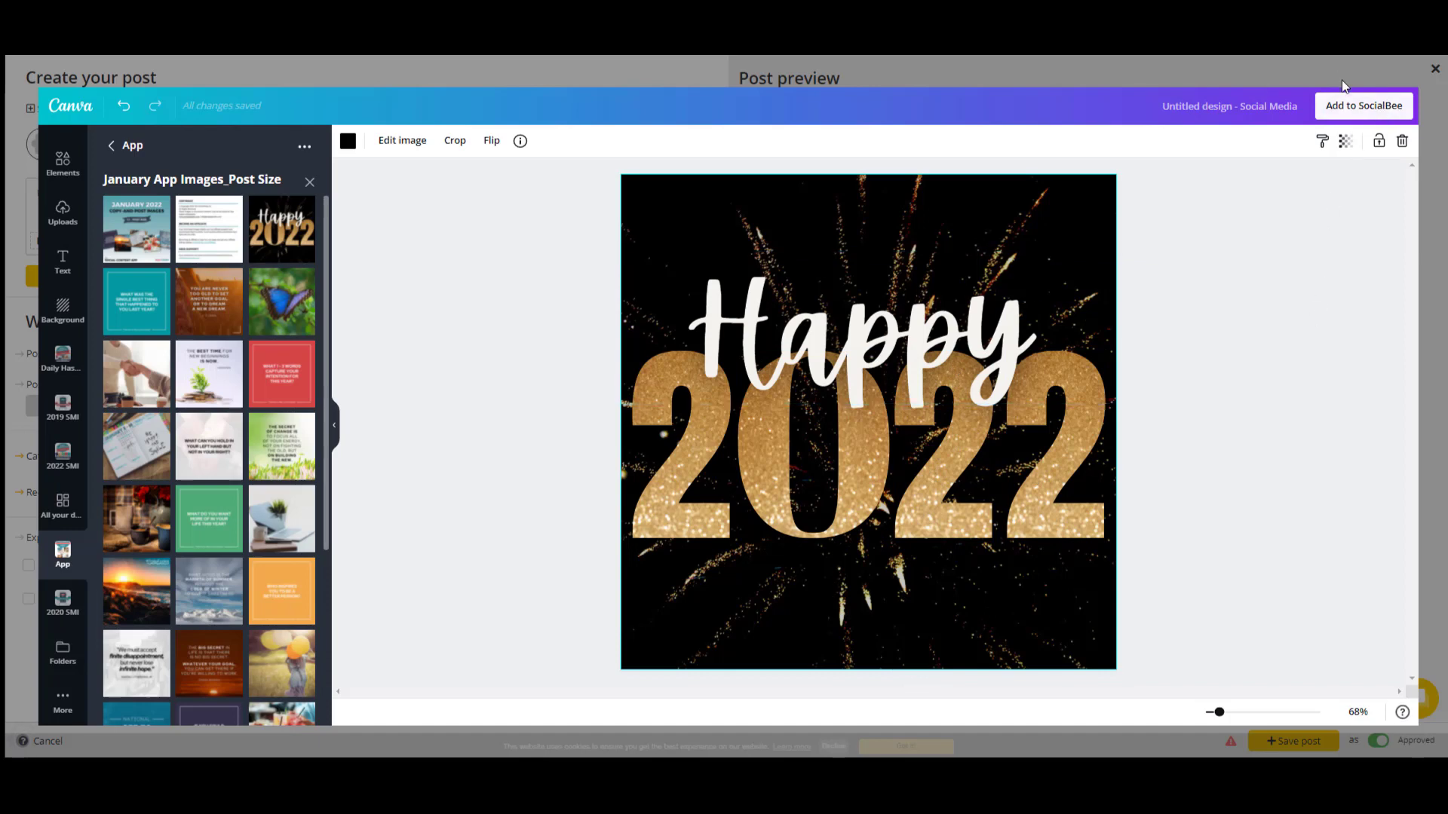
{"action": "left_click", "coordinate": [1355, 106]}
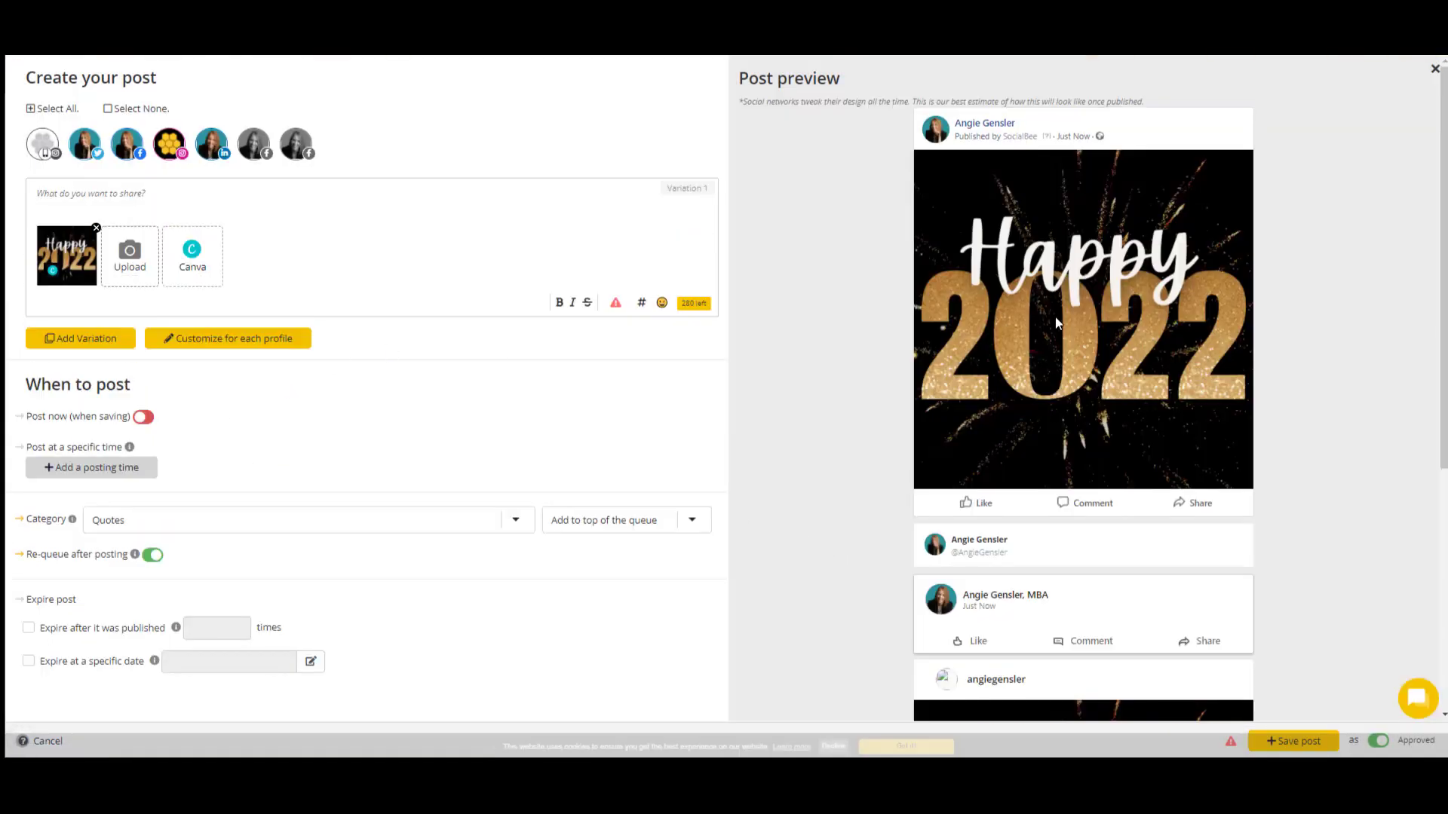
{"action": "scroll", "coordinate": [1182, 453], "scroll_direction": "down", "scroll_amount": 9}
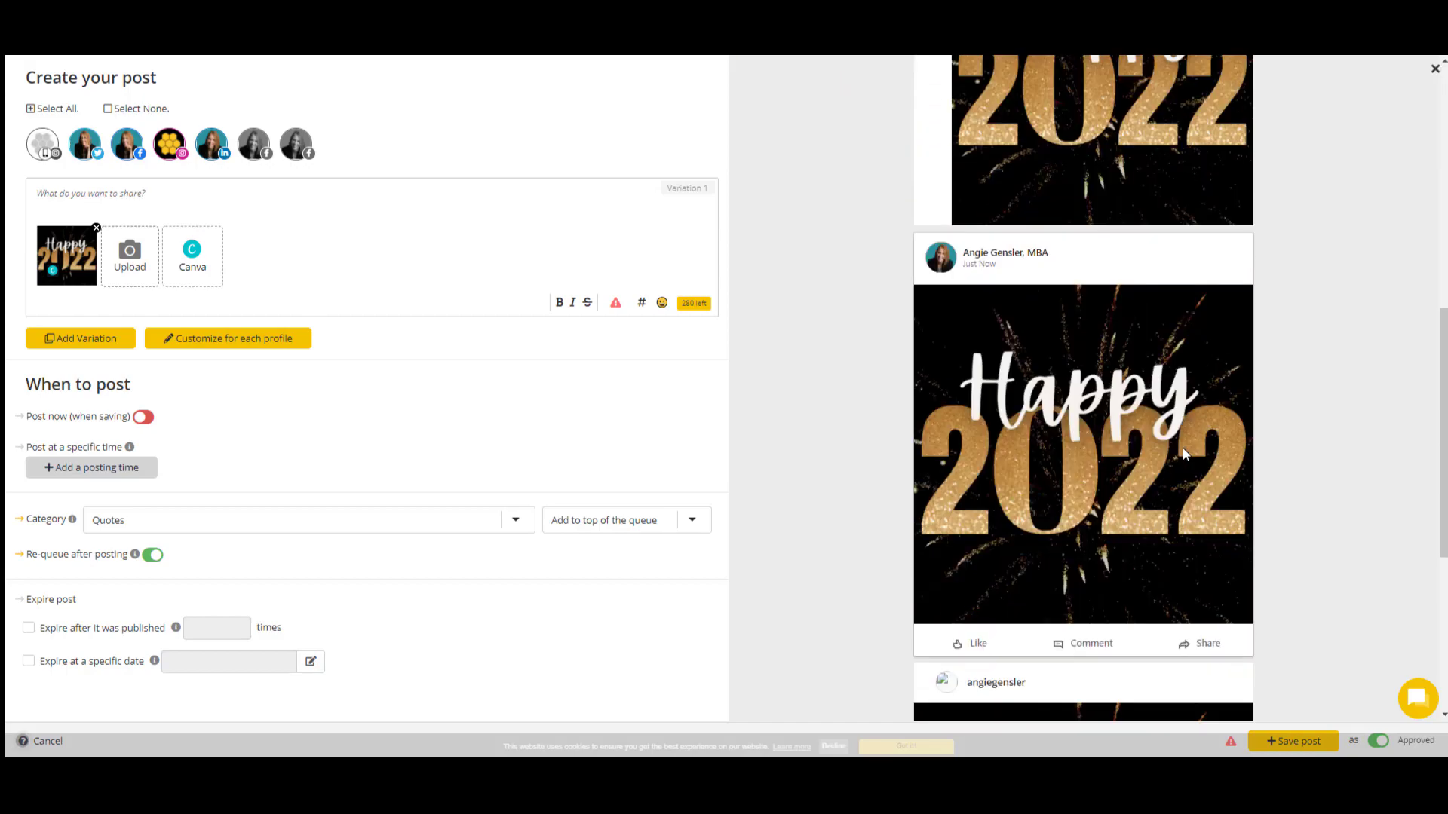
{"action": "scroll", "coordinate": [1172, 482], "scroll_direction": "up", "scroll_amount": 9}
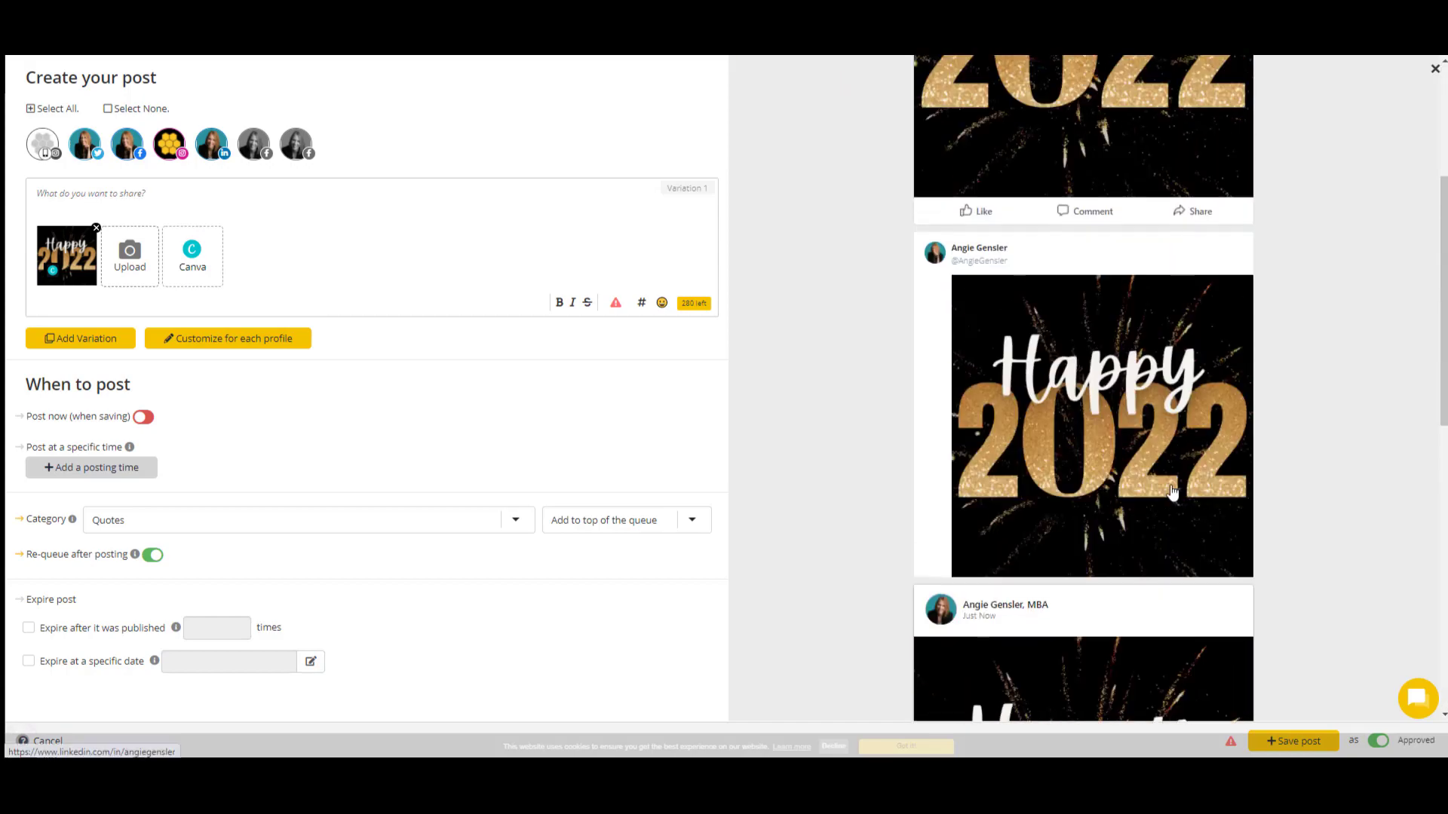
- Enter "Add your status update here." as the post text
{"action": "left_click", "coordinate": [79, 190]}
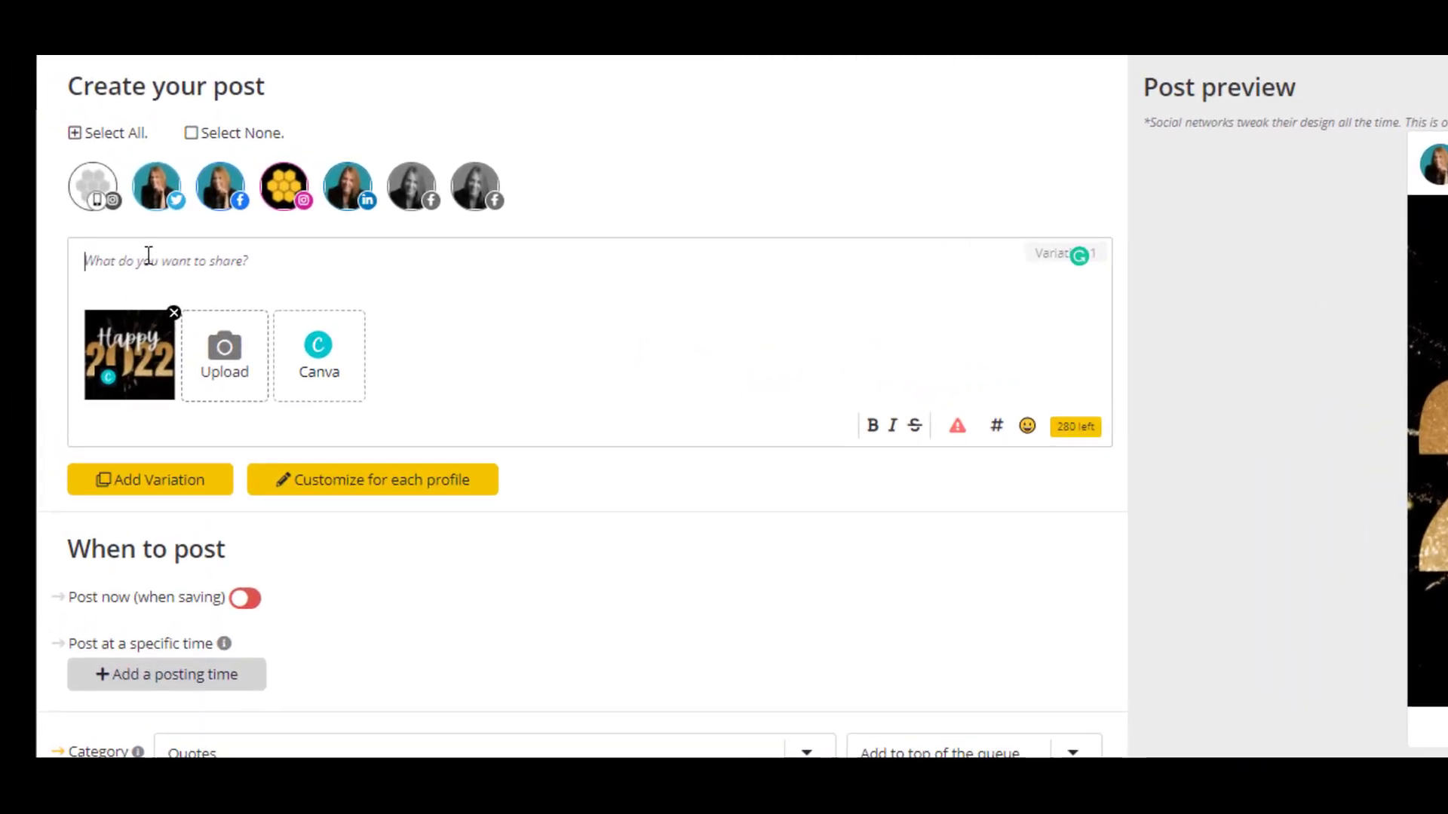
{"action": "type", "text": "Add your"}
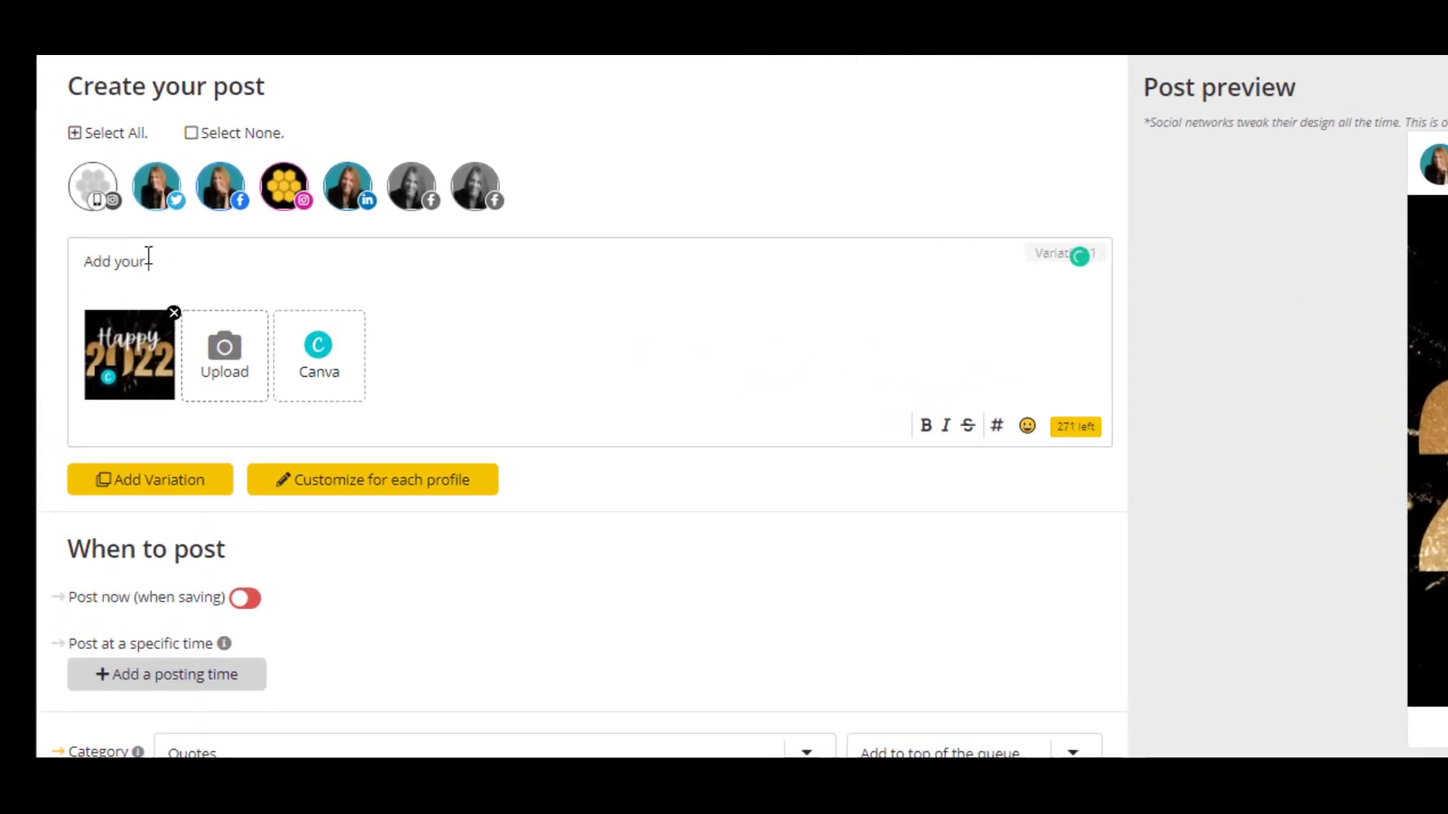
{"action": "type", "text": " status update here."}
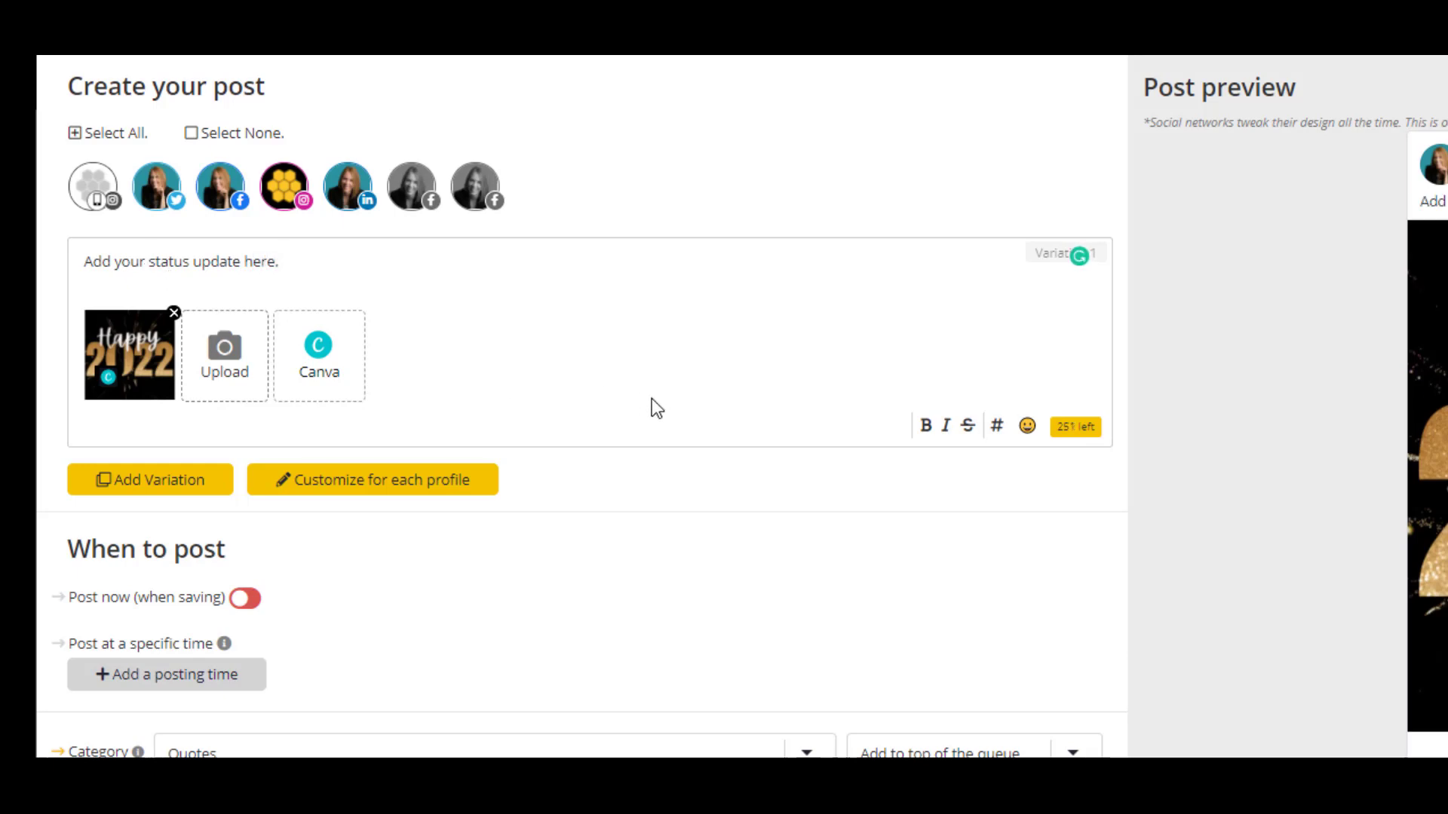
- Customize the post for each profile and append "Go to the link in my bio." to the Instagram version
{"action": "left_click", "coordinate": [377, 492]}
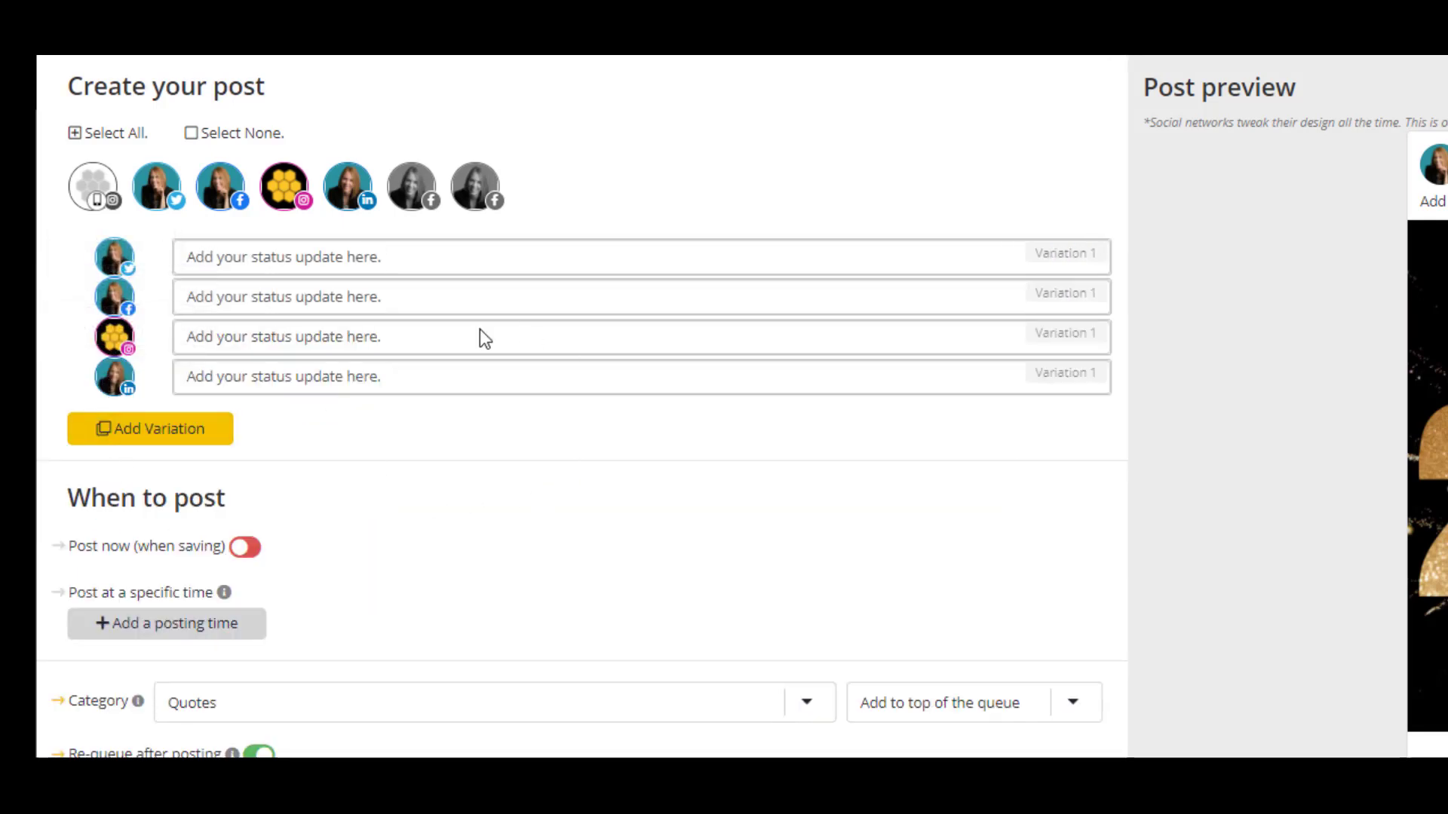
{"action": "left_click", "coordinate": [427, 346]}
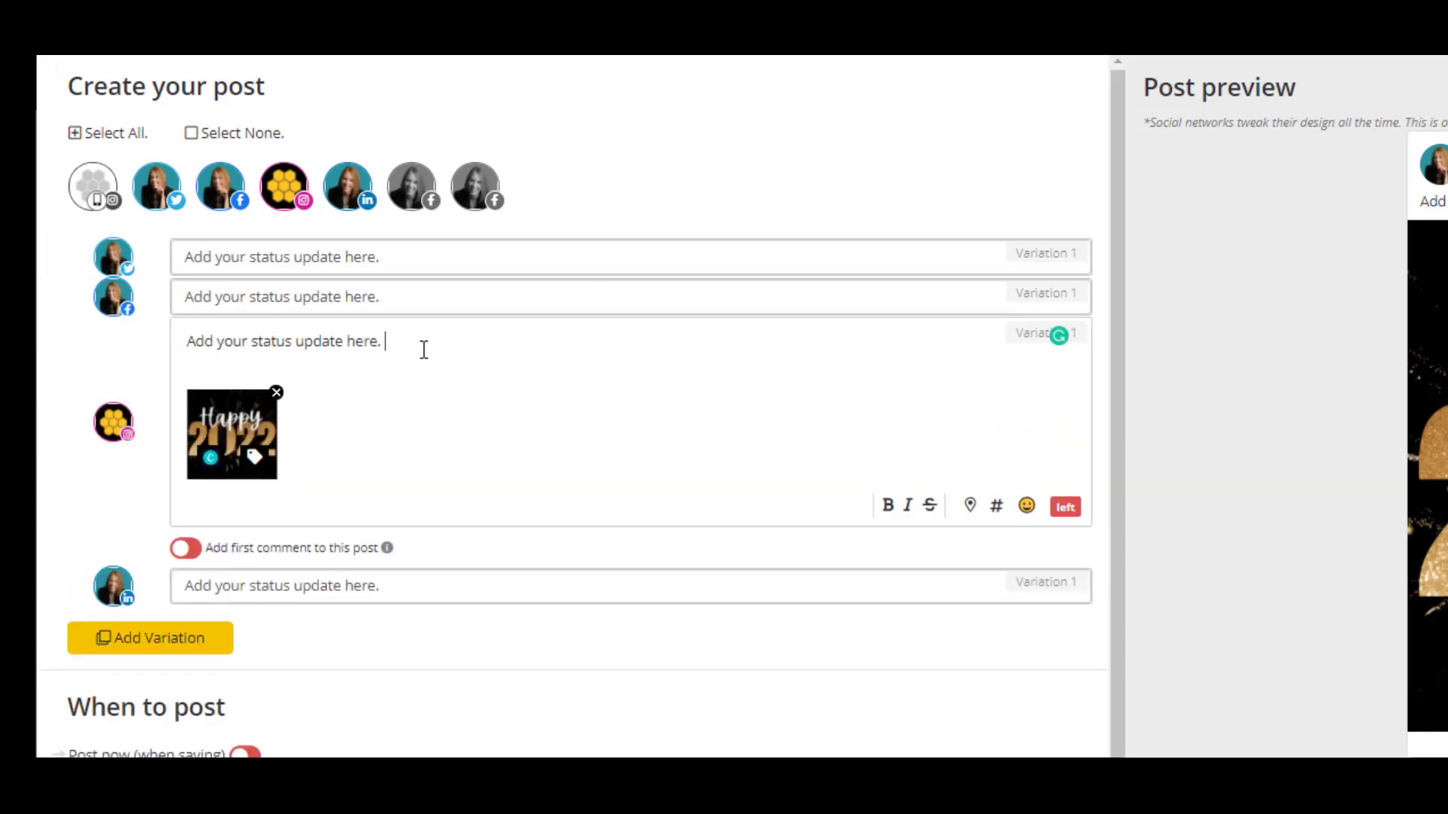
{"action": "left_click", "coordinate": [435, 263]}
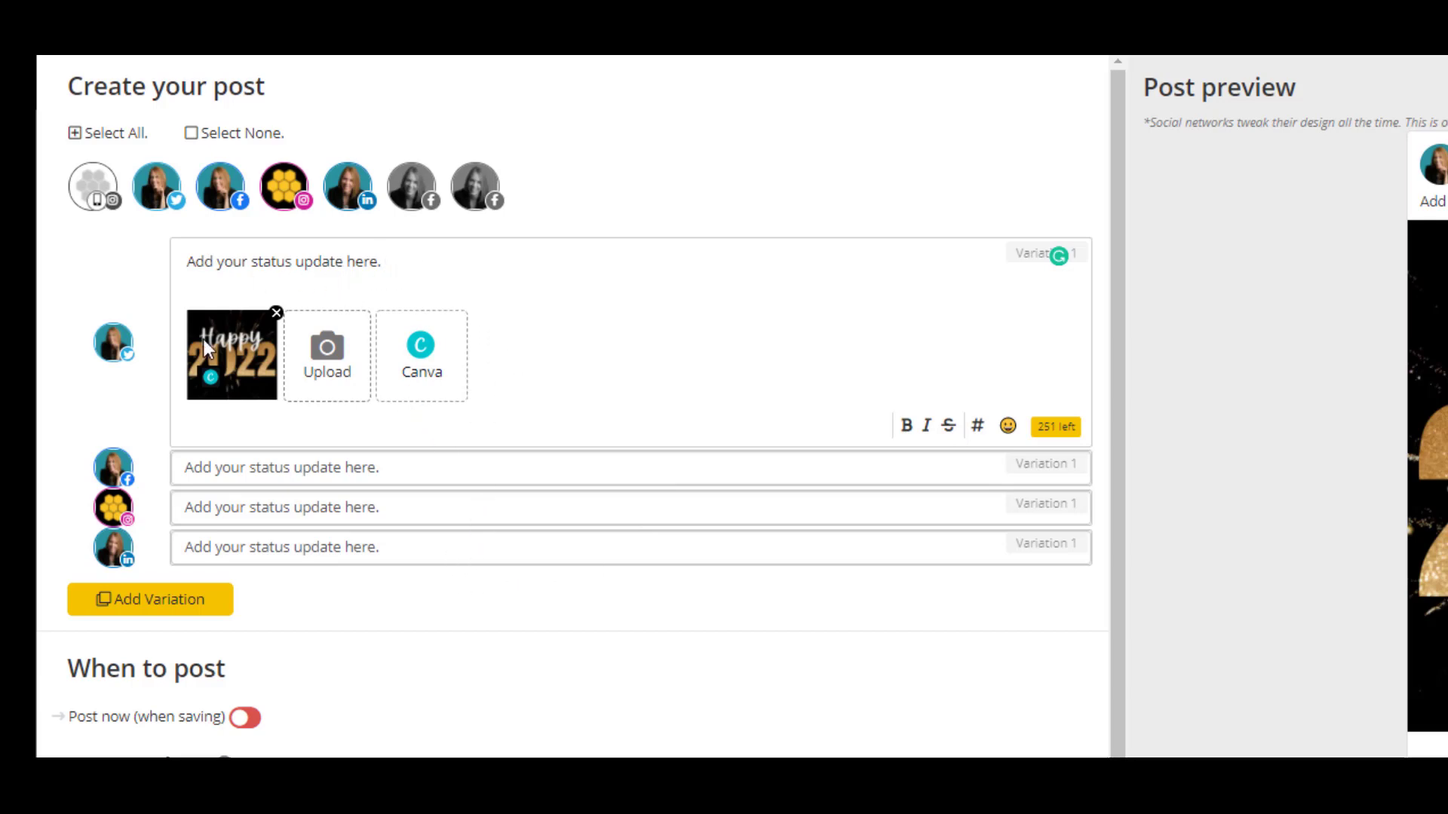
{"action": "left_click", "coordinate": [417, 514]}
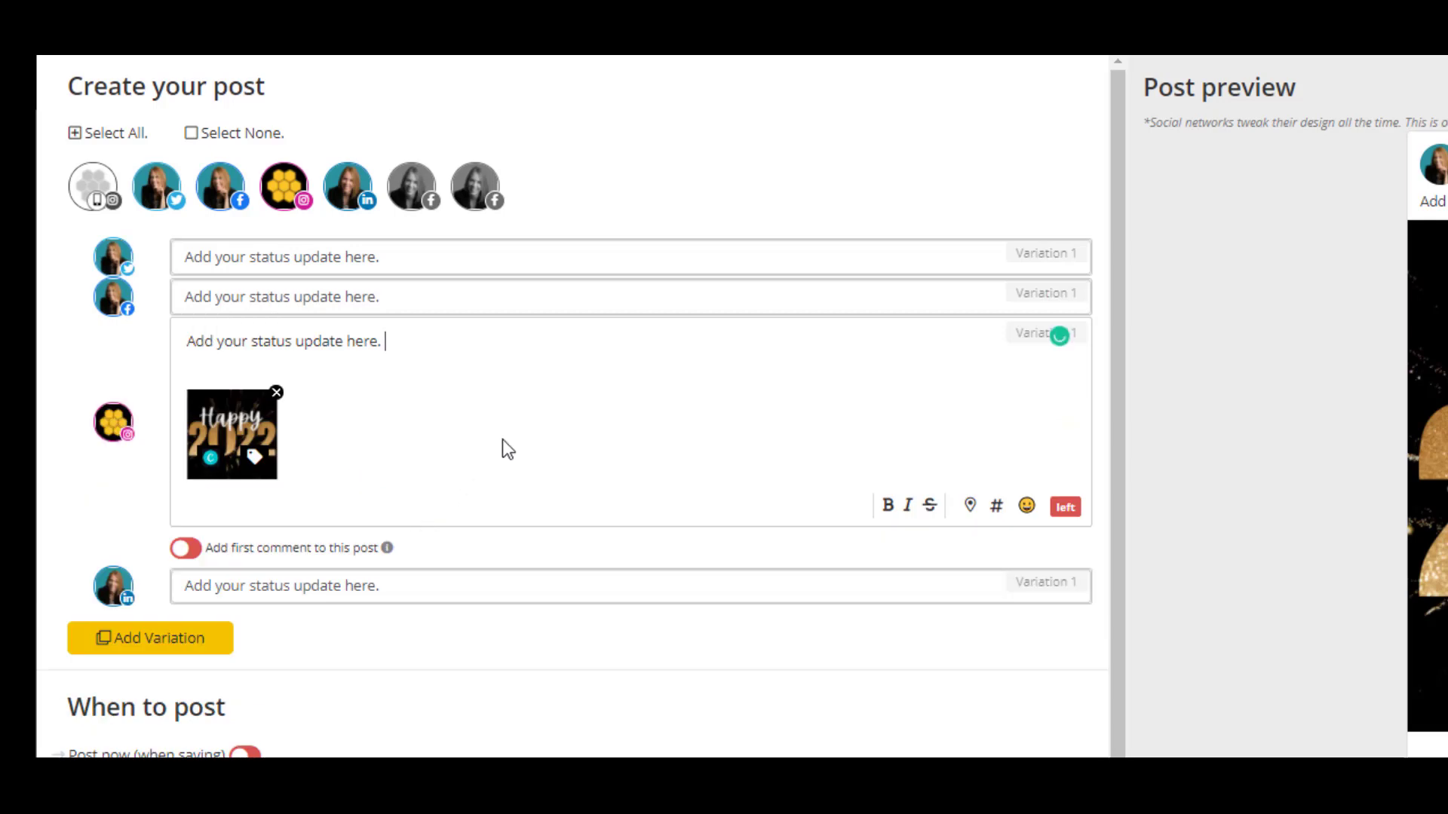
{"action": "type", "text": "Go to the link in my bio."}
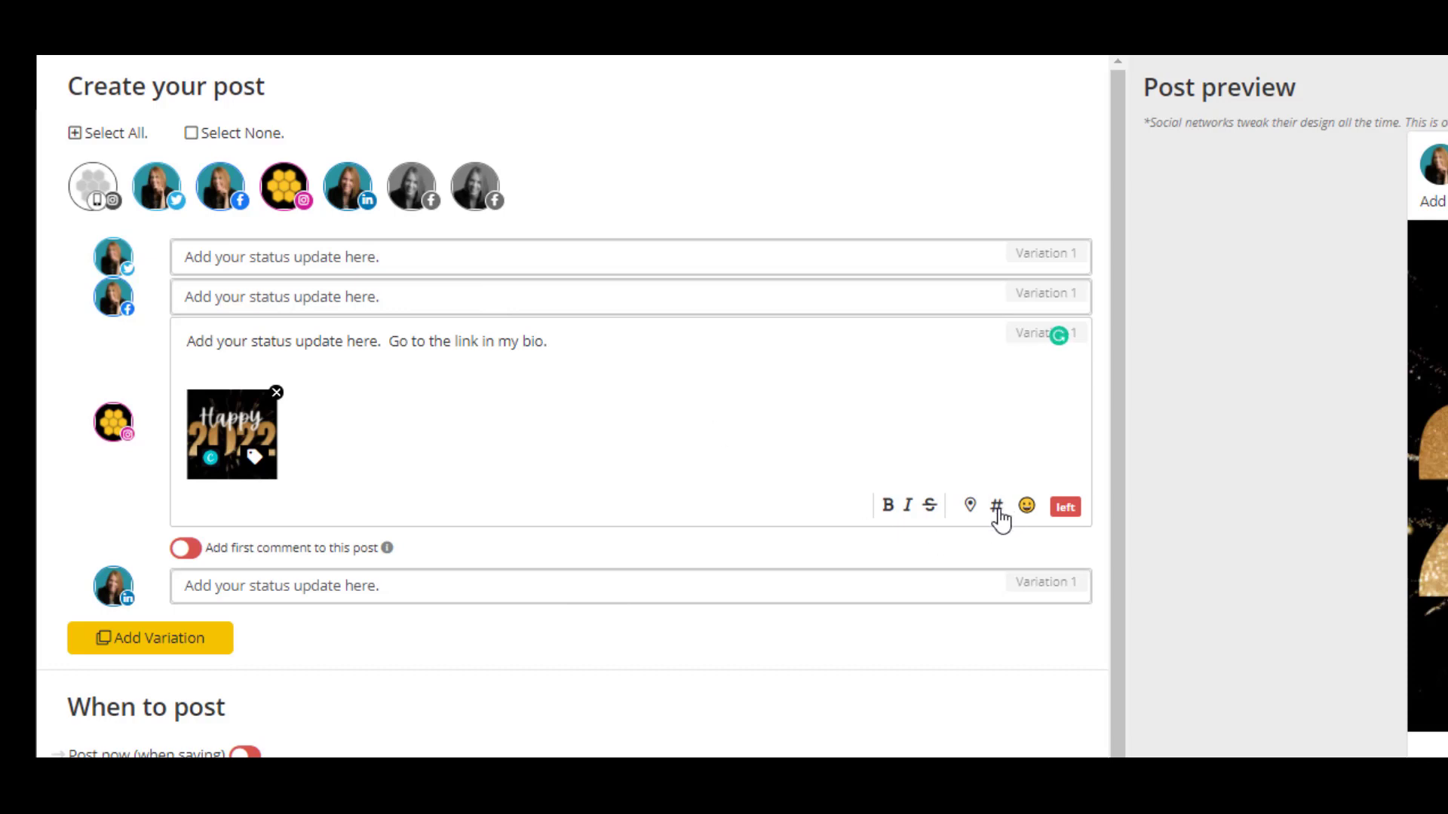
- Insert the saved Quote Posts hashtag collection into the Instagram version of the post
{"action": "left_click", "coordinate": [997, 507]}
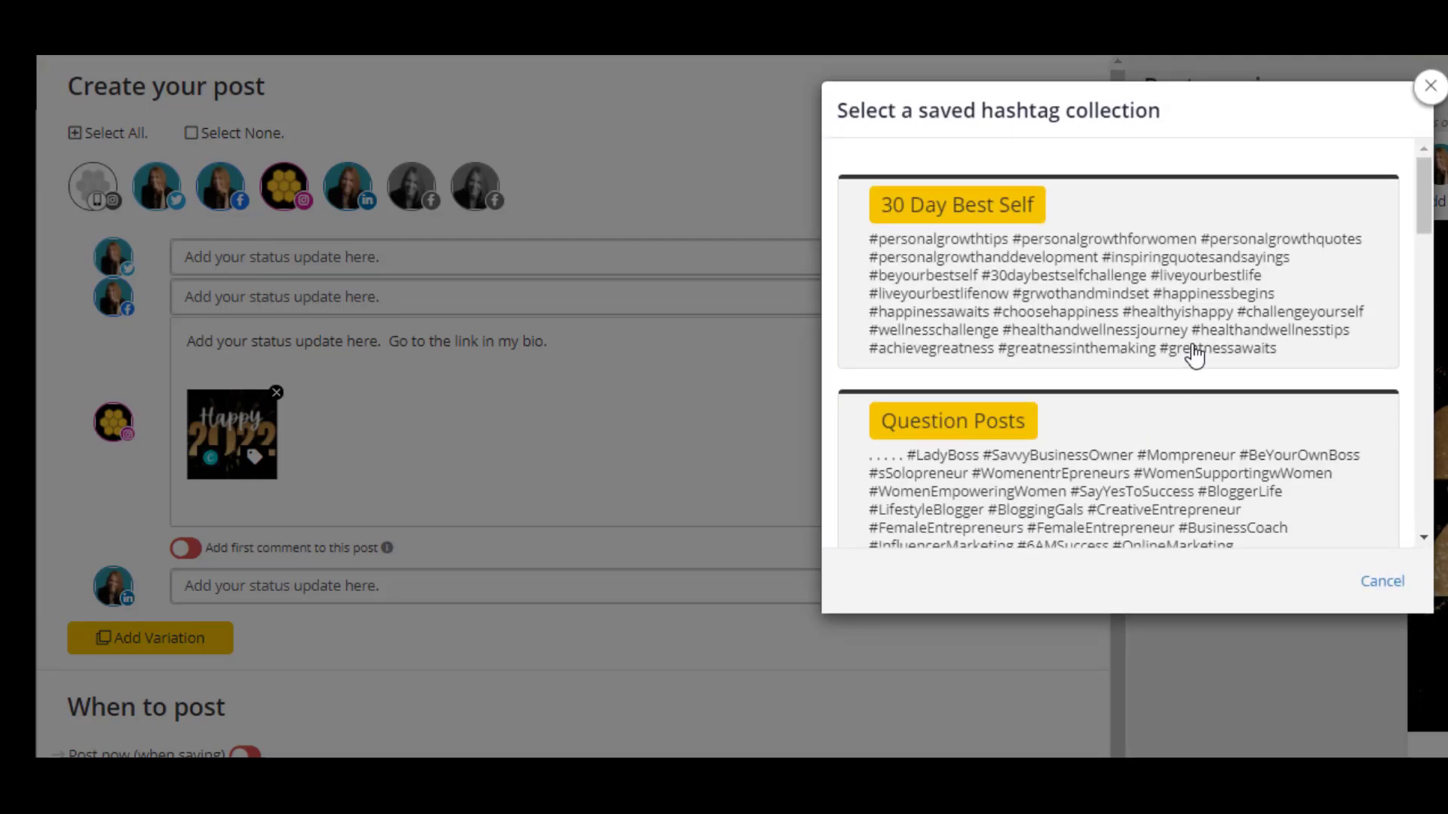
{"action": "scroll", "coordinate": [1194, 355], "scroll_direction": "down", "scroll_amount": 8}
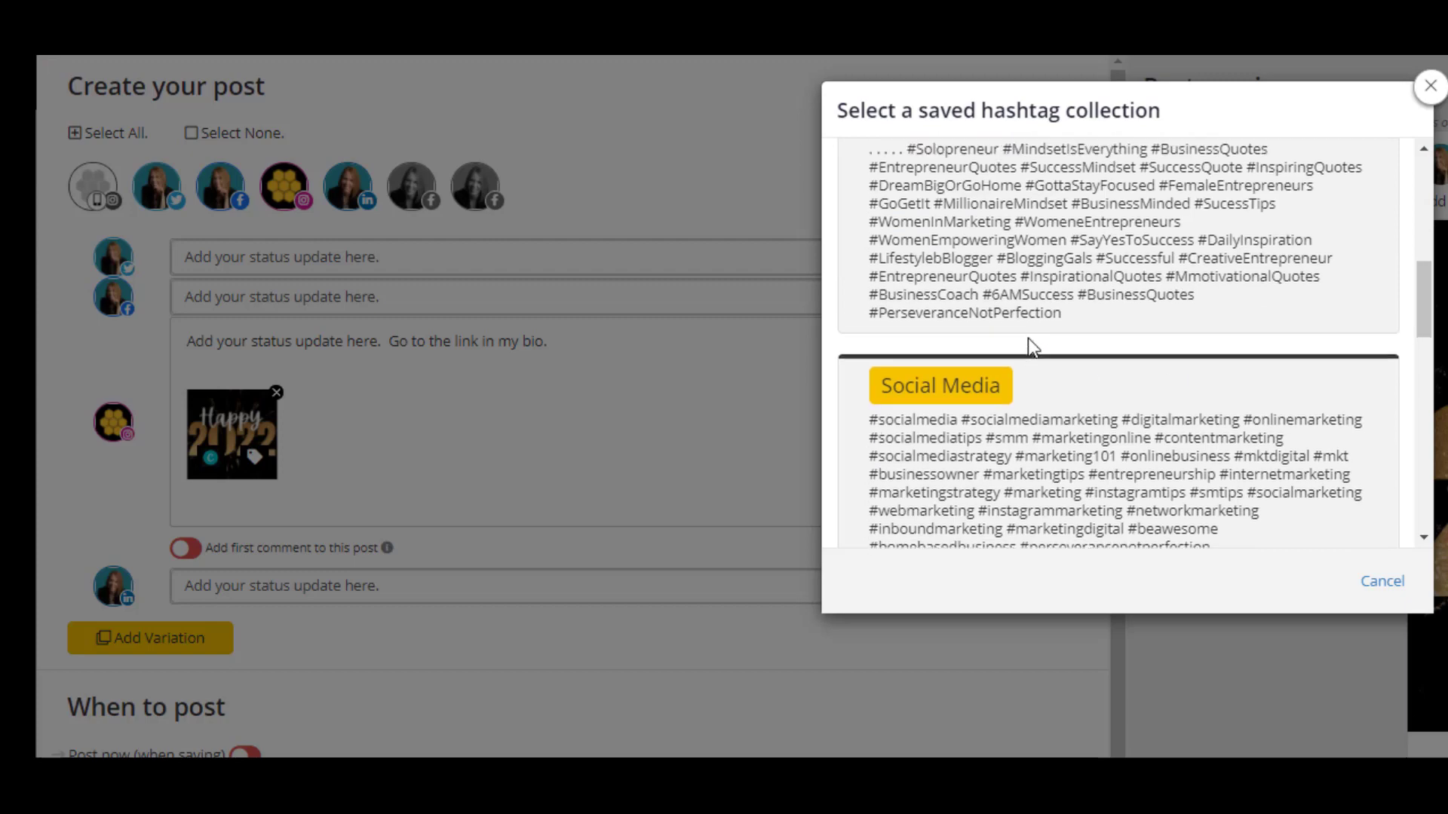
{"action": "scroll", "coordinate": [1033, 347], "scroll_direction": "up", "scroll_amount": 2}
{"action": "left_click", "coordinate": [970, 510]}
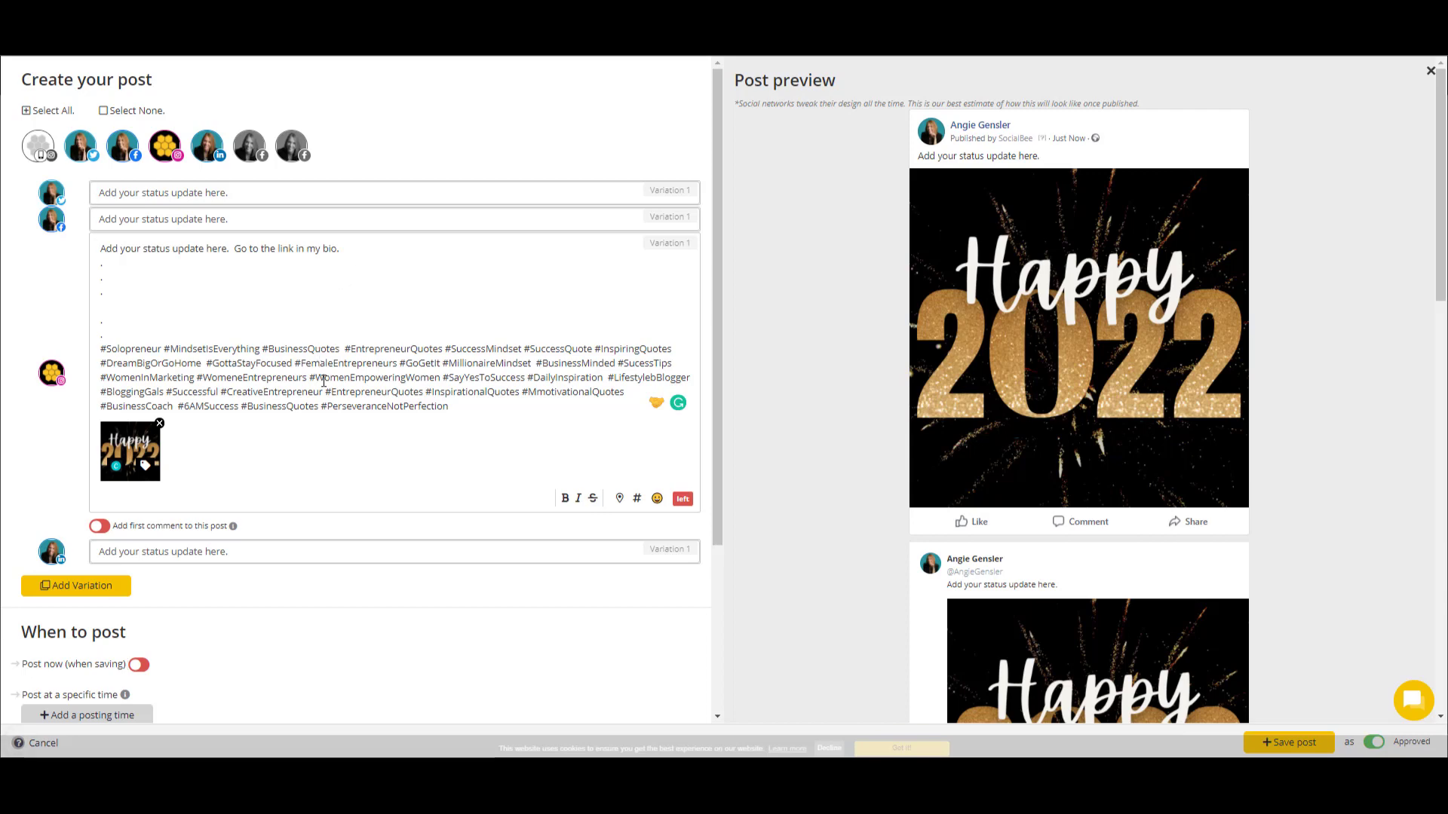
- Set the post to go to the top of the queue and review the category choices, keeping Quotes
{"action": "scroll", "coordinate": [325, 381], "scroll_direction": "down", "scroll_amount": 3}
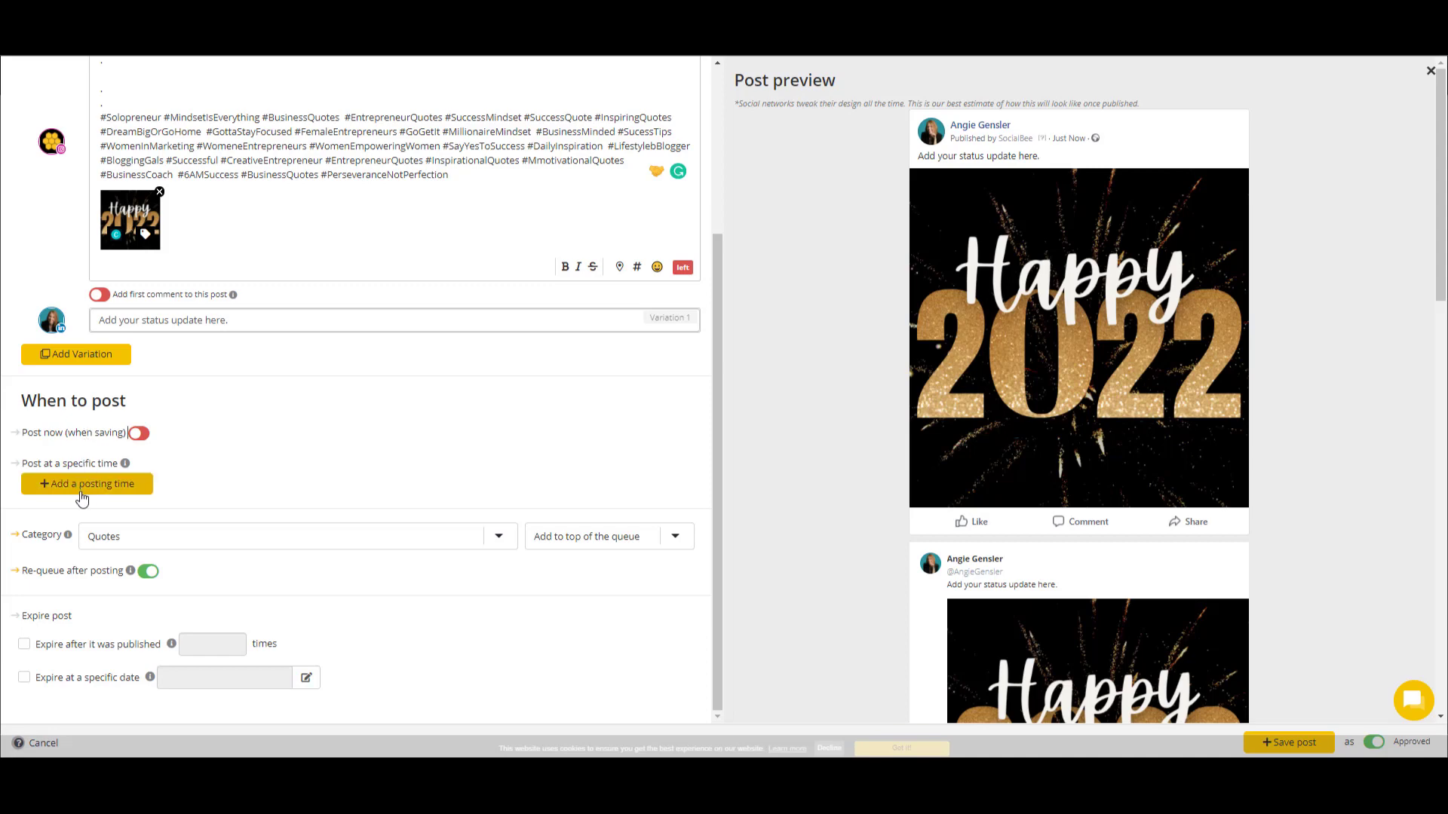
{"action": "left_click", "coordinate": [582, 547]}
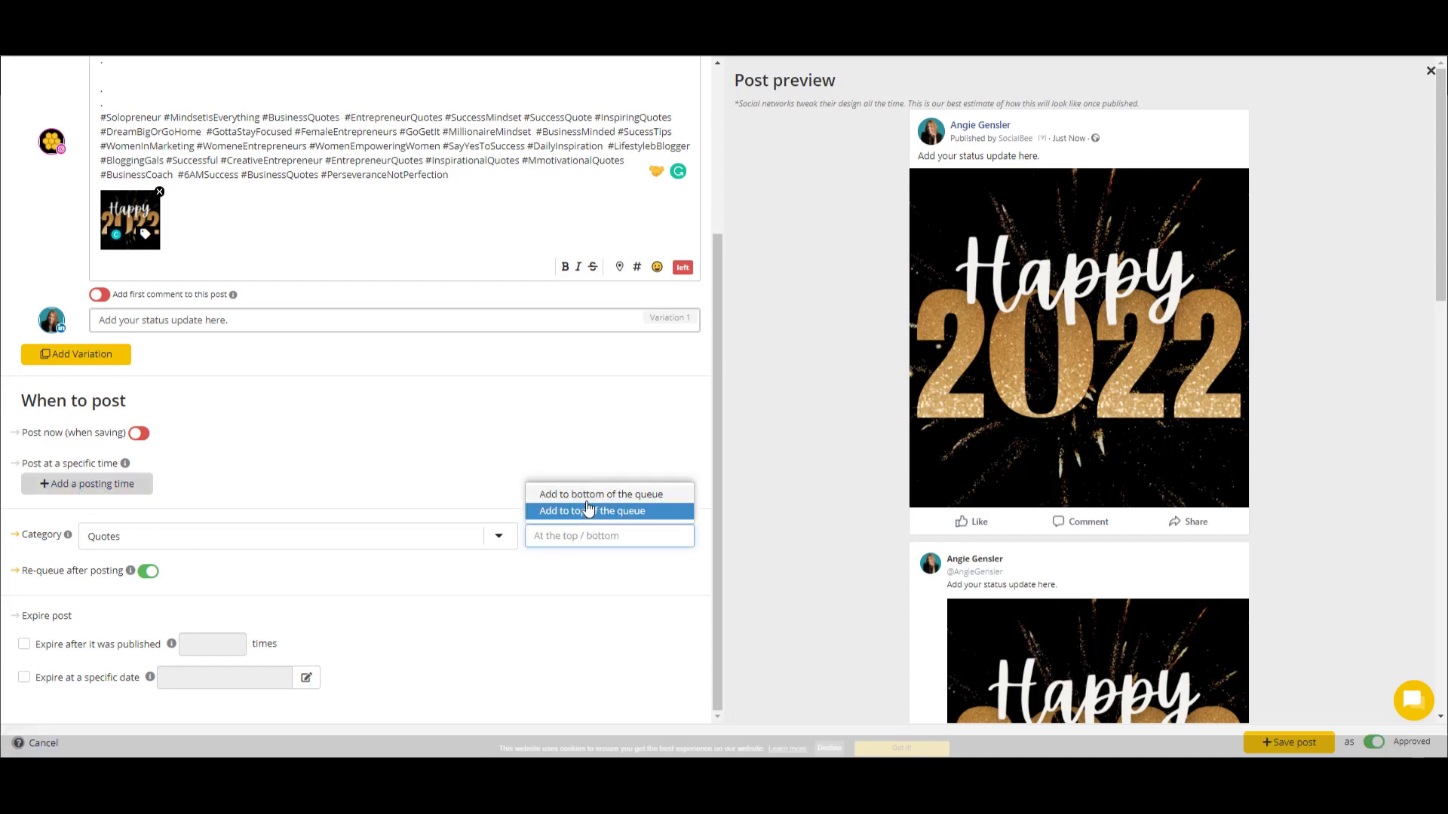
{"action": "left_click", "coordinate": [592, 511]}
{"action": "left_click", "coordinate": [110, 540]}
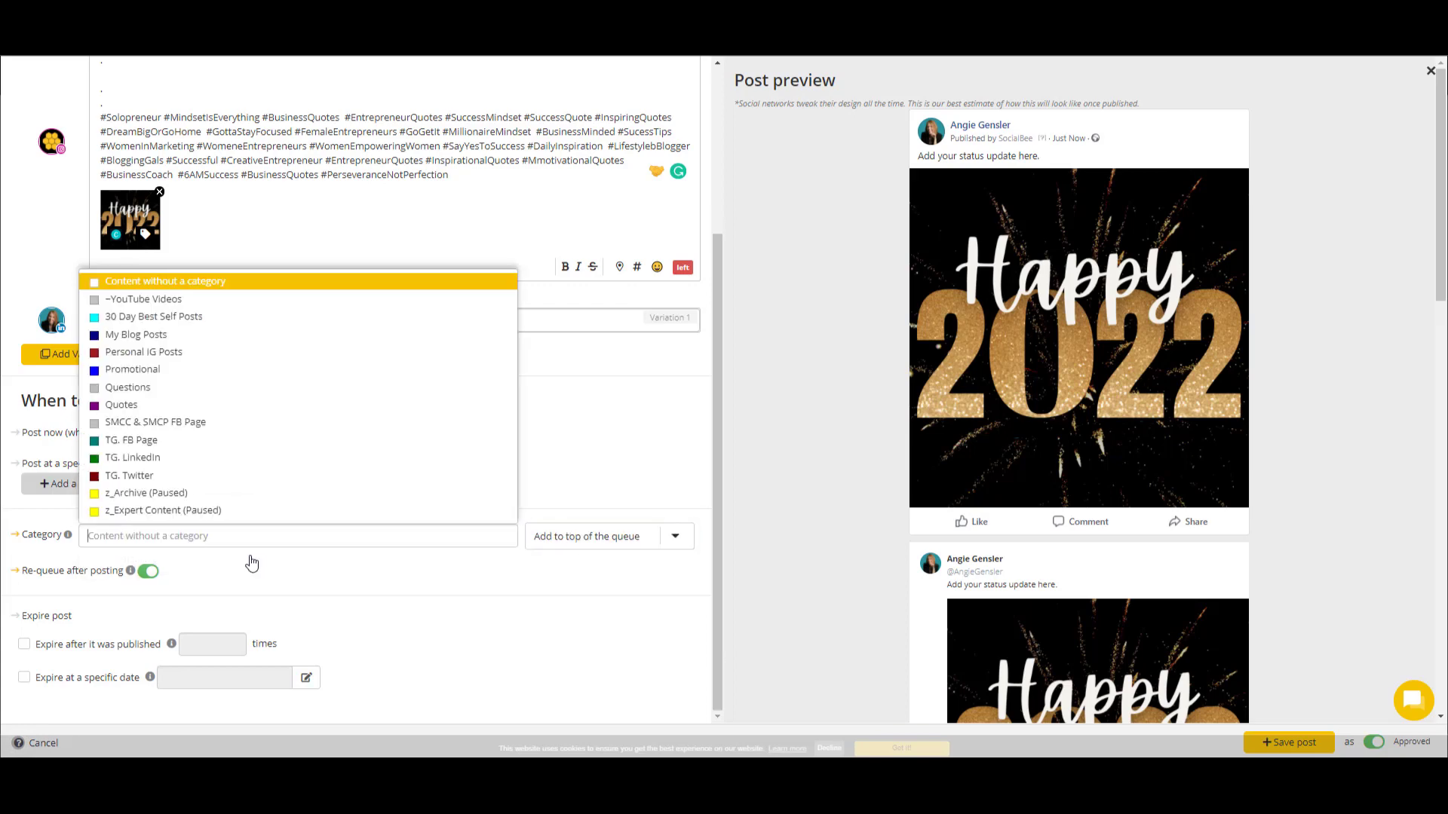
{"action": "left_click", "coordinate": [531, 614]}
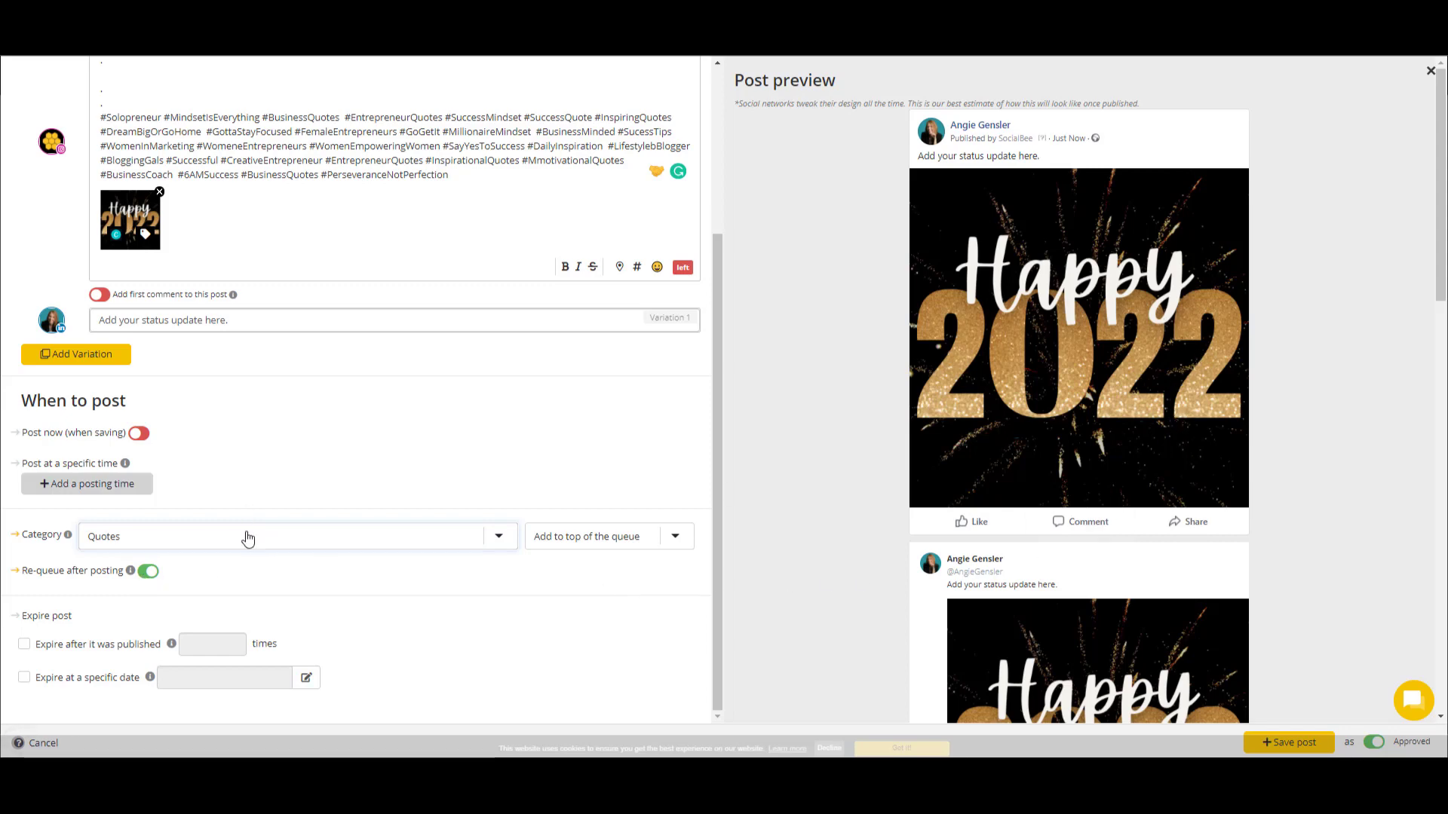
- Turn off re-queuing after posting and enable expiry at a specific date, closing the date picker without choosing a date
{"action": "left_click", "coordinate": [147, 574]}
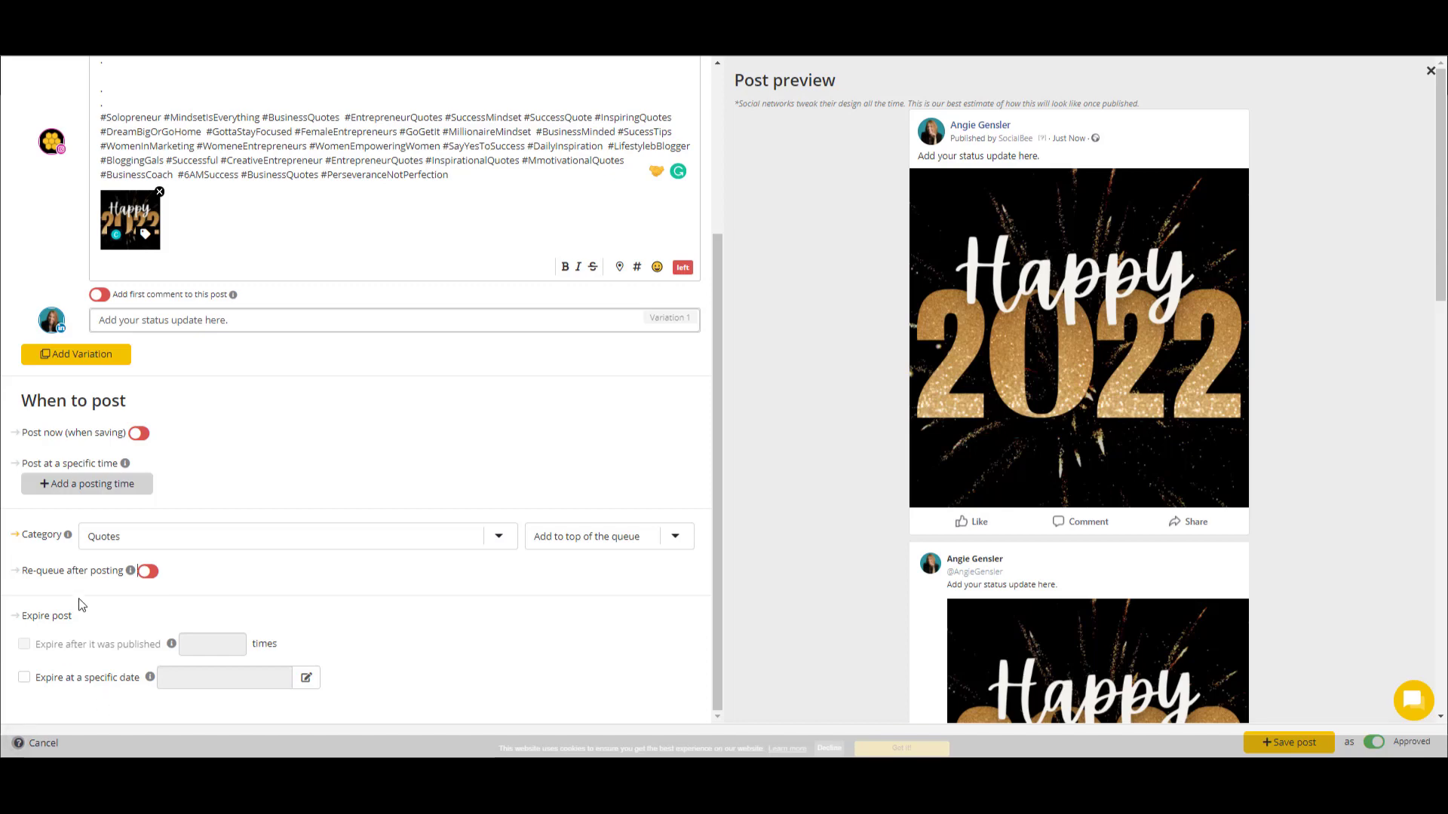
{"action": "left_click", "coordinate": [51, 681]}
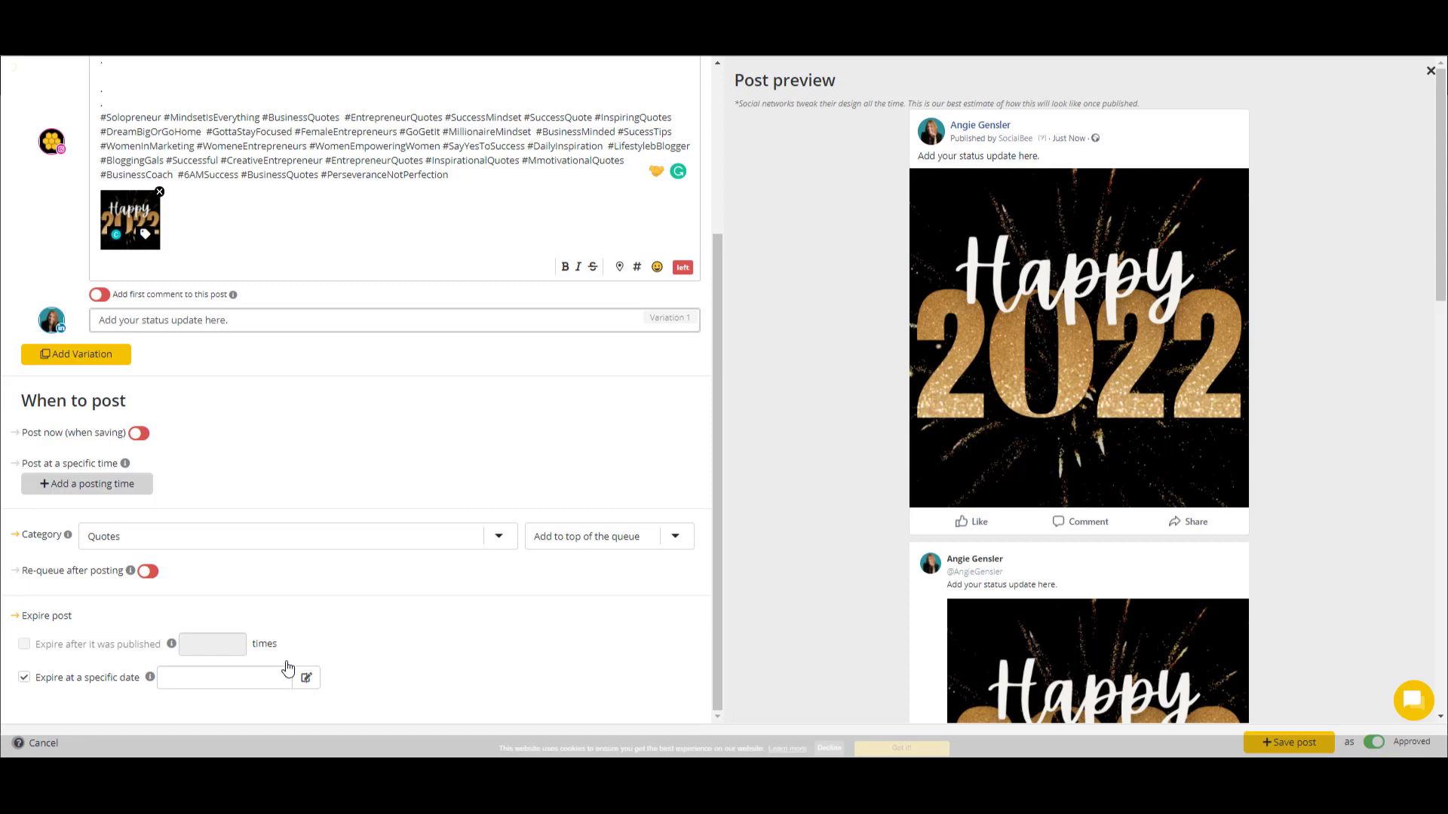
{"action": "left_click", "coordinate": [305, 680]}
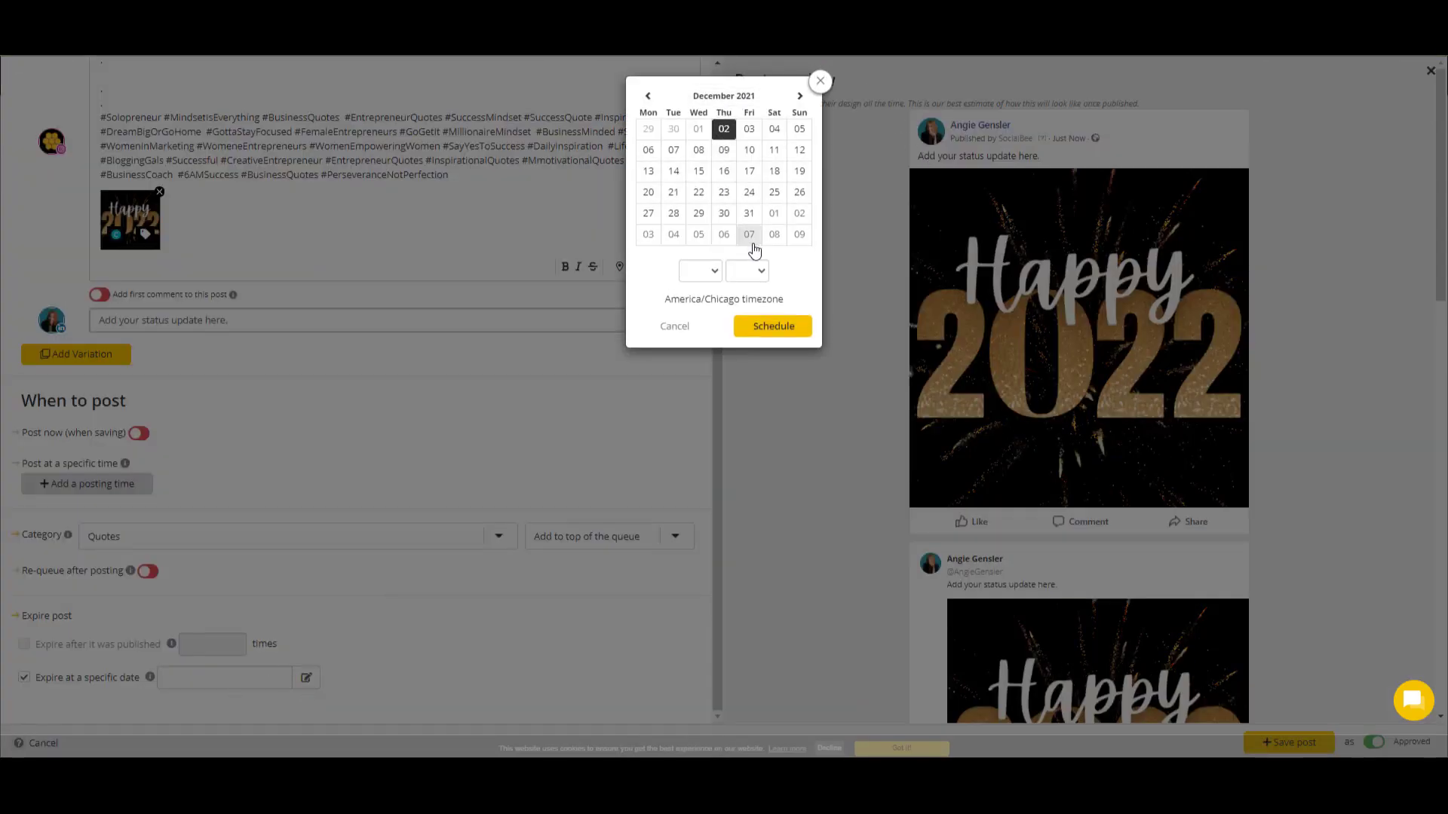
{"action": "left_click", "coordinate": [820, 81]}
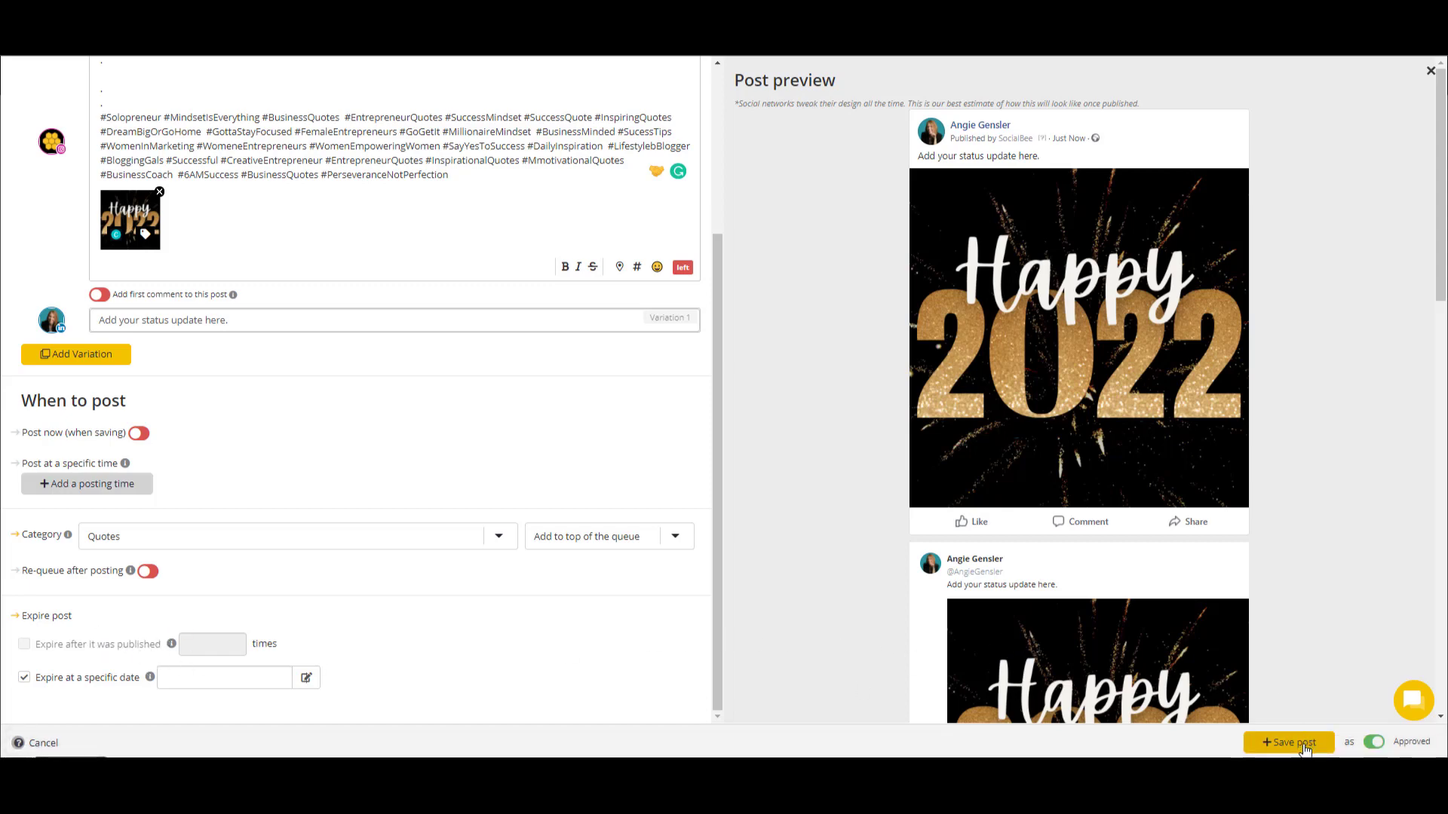
- Save the post as a draft and open the saved hashtag collections
{"action": "left_click", "coordinate": [1370, 747]}
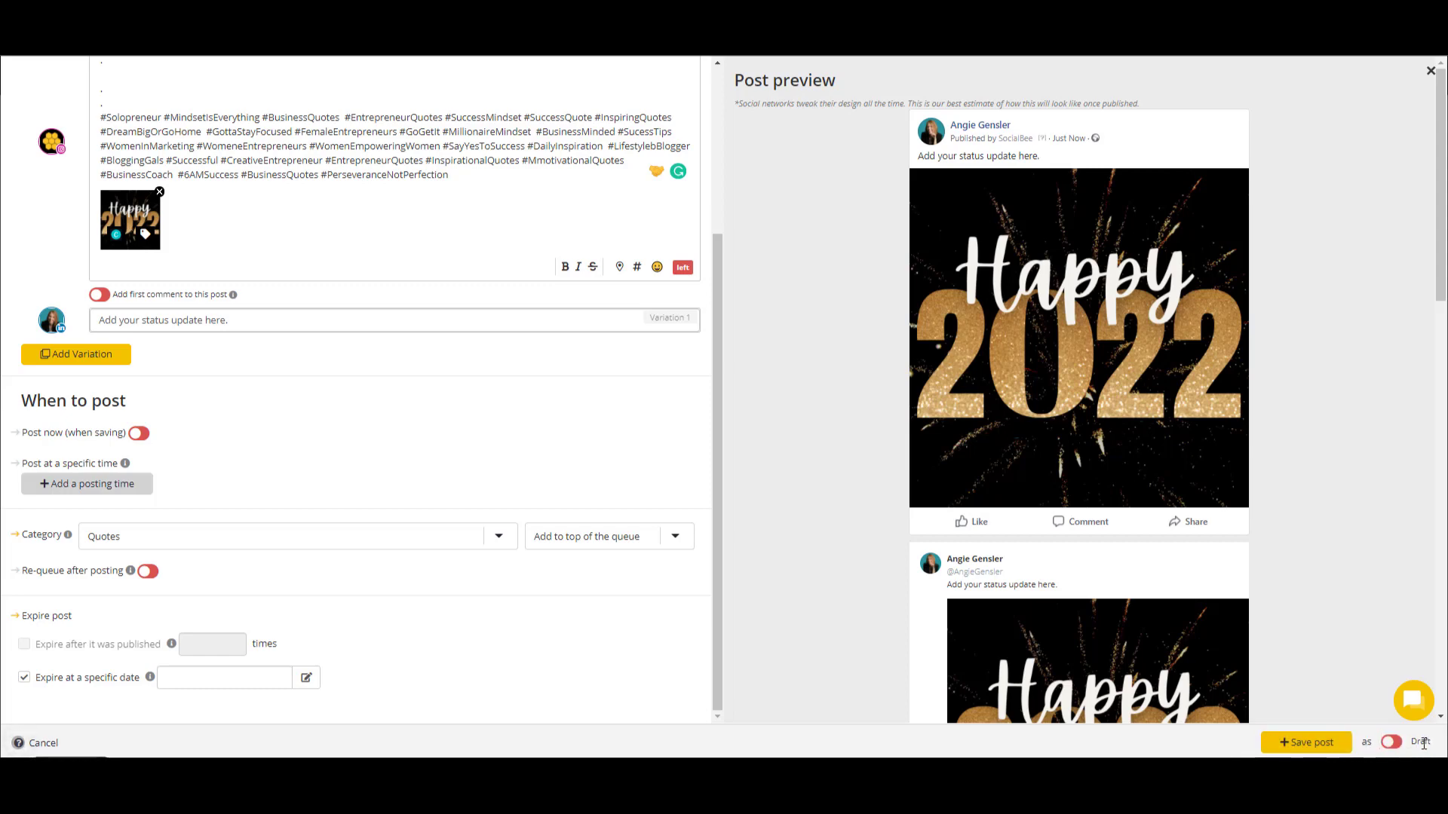
{"action": "left_click", "coordinate": [1306, 742]}
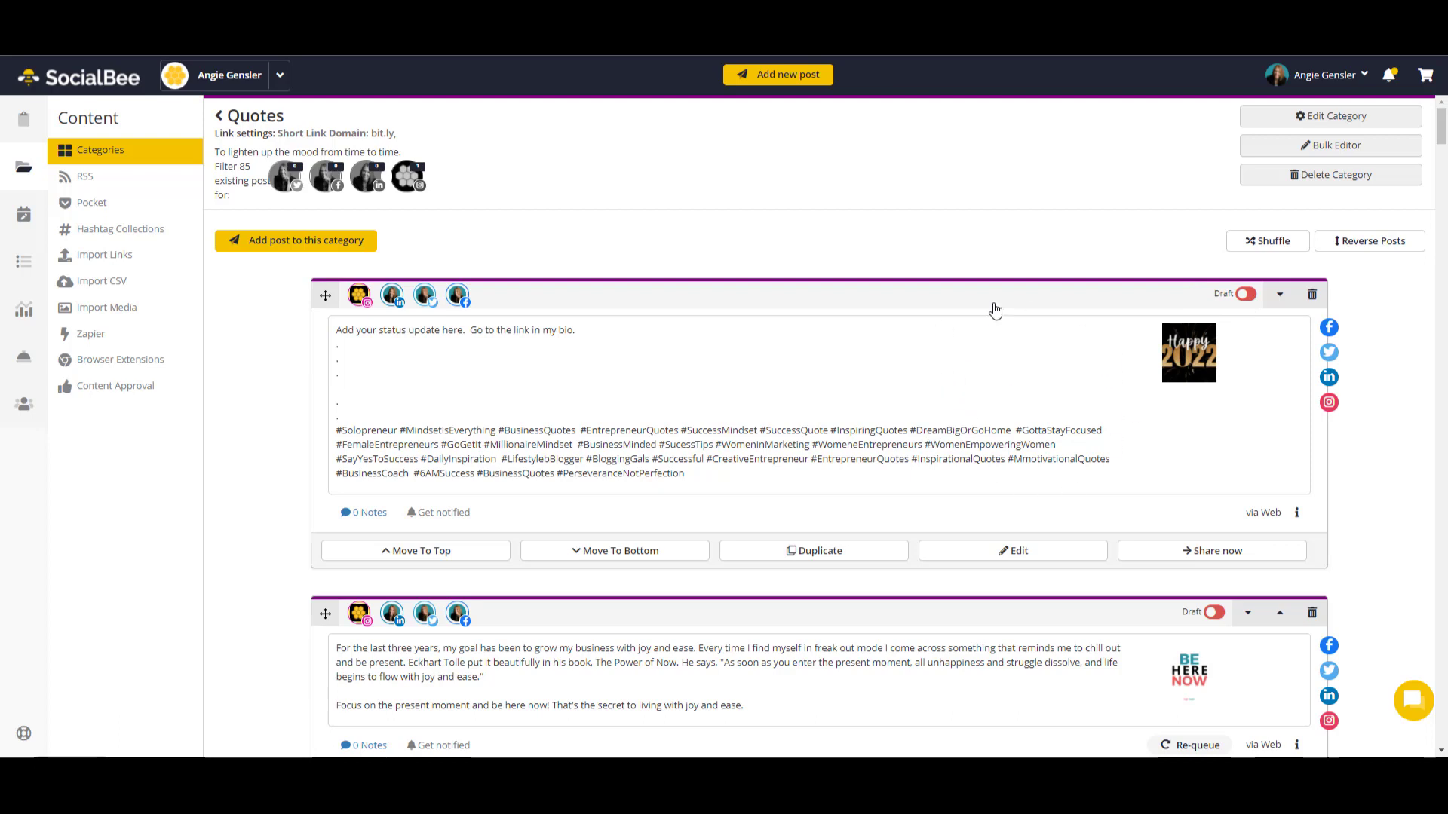
{"action": "left_click", "coordinate": [125, 229]}
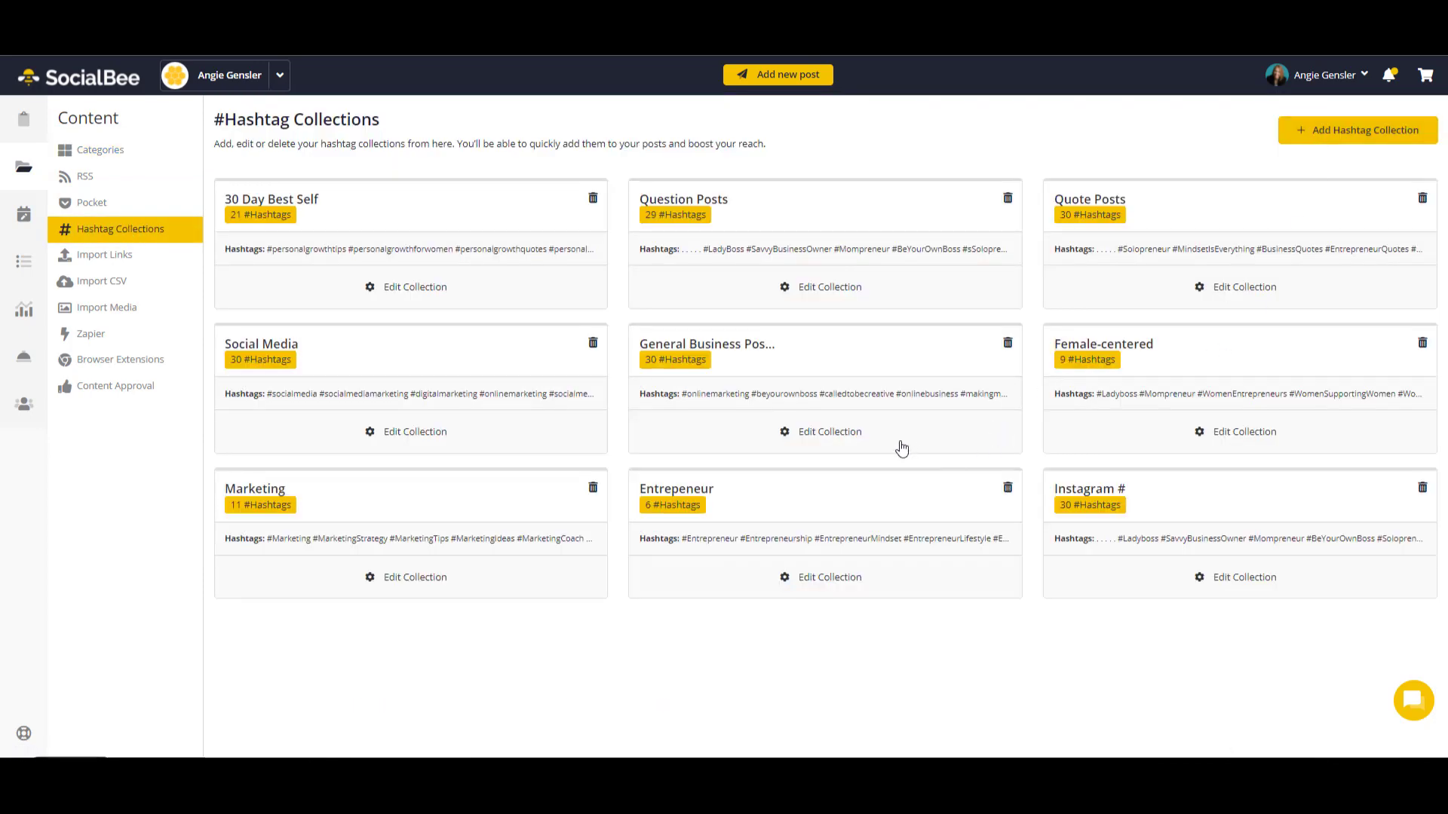